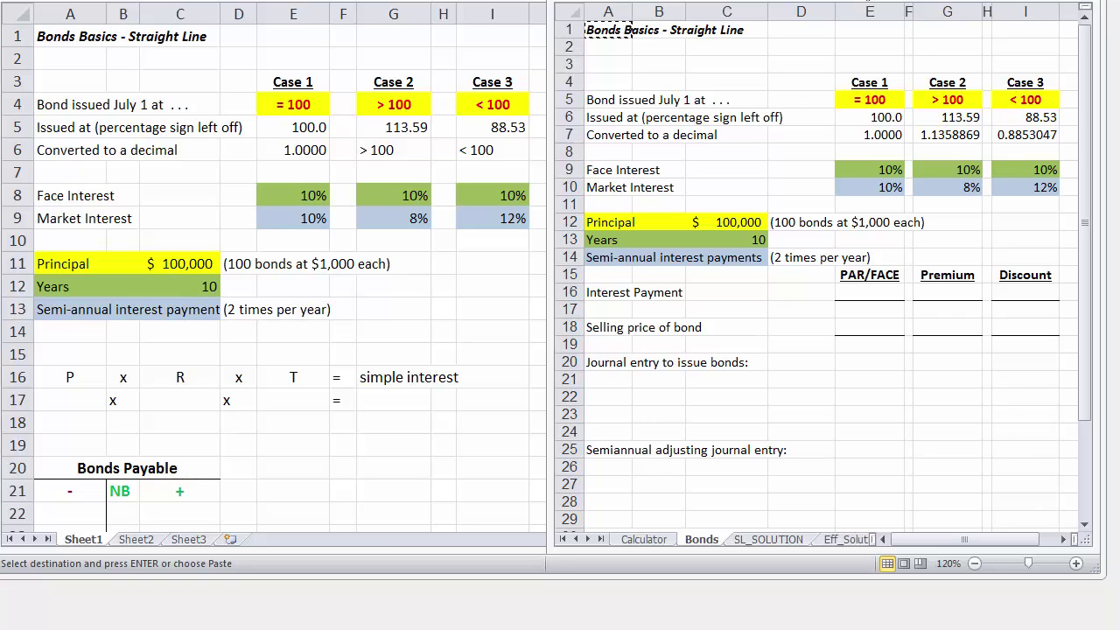
# Hide columns G through I, which hold Case 2 and Case 3, on the Bonds sheet
pyautogui.click(932, 14)
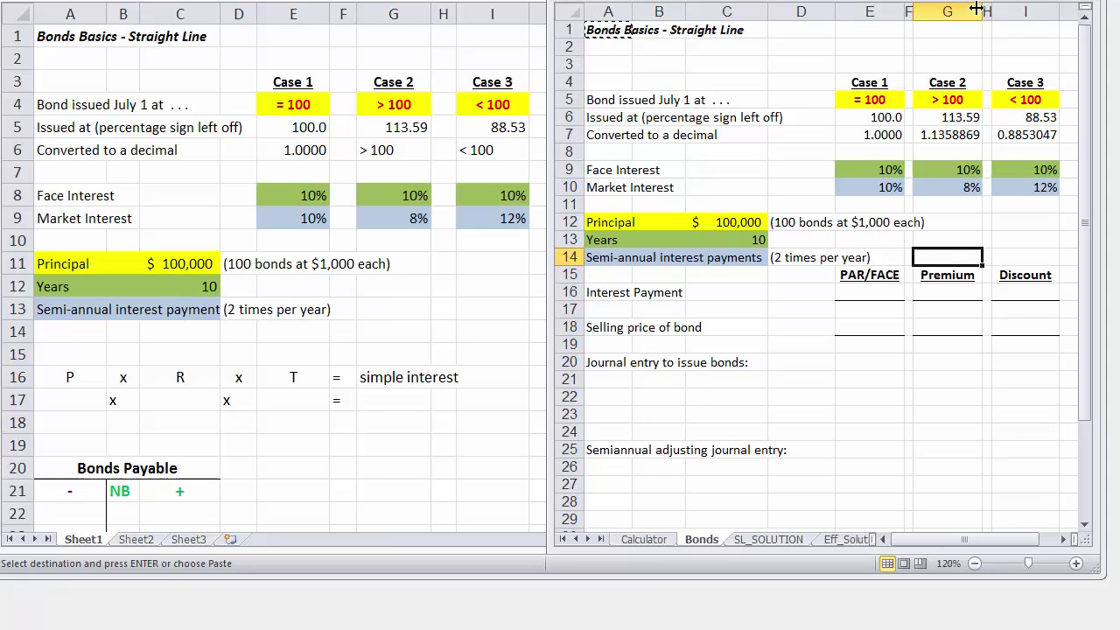
pyautogui.moveTo(954, 10); pyautogui.dragTo(1019, 10)
pyautogui.rightClick(1015, 14)
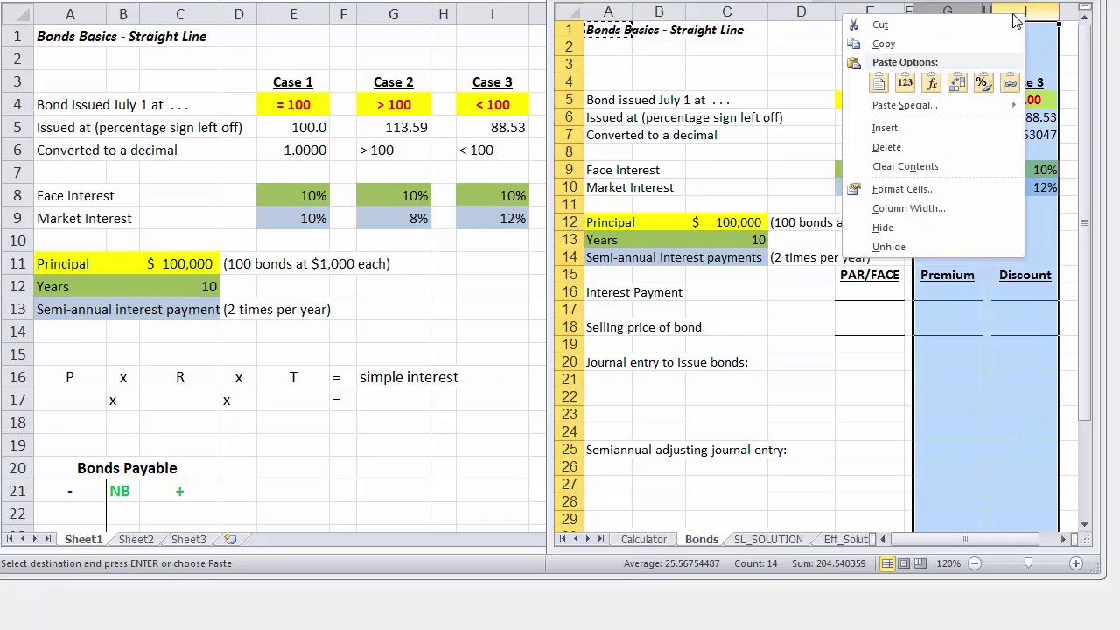
pyautogui.click(895, 228)
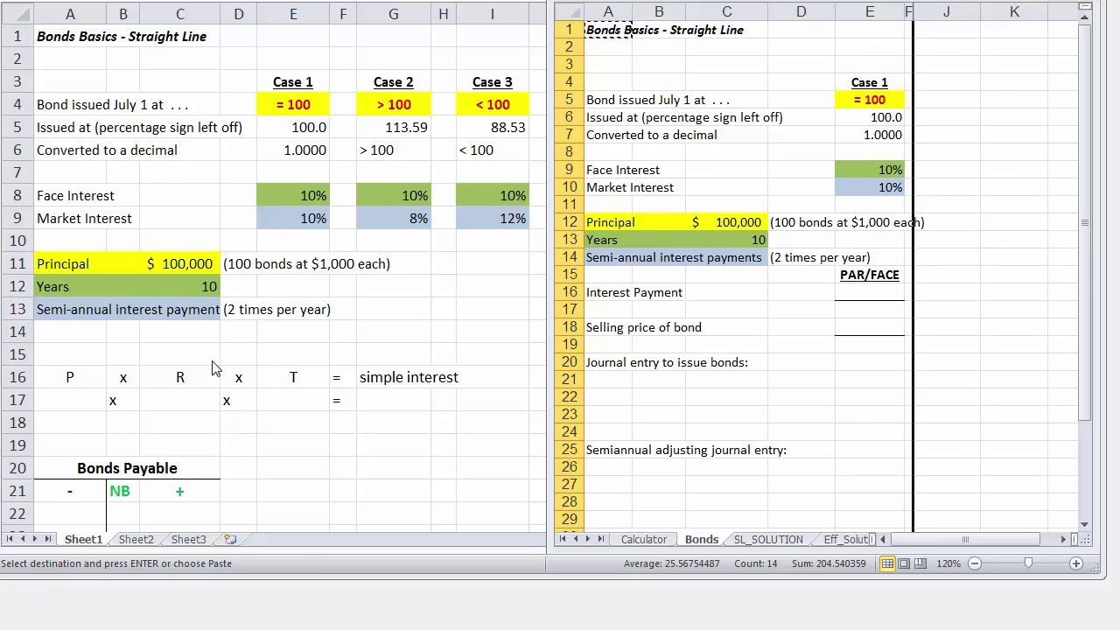
# Examine the P x R x T simple interest formula and the principal, years and semi-annual payment terms on Sheet1
pyautogui.click(56, 374)
pyautogui.click(56, 375)
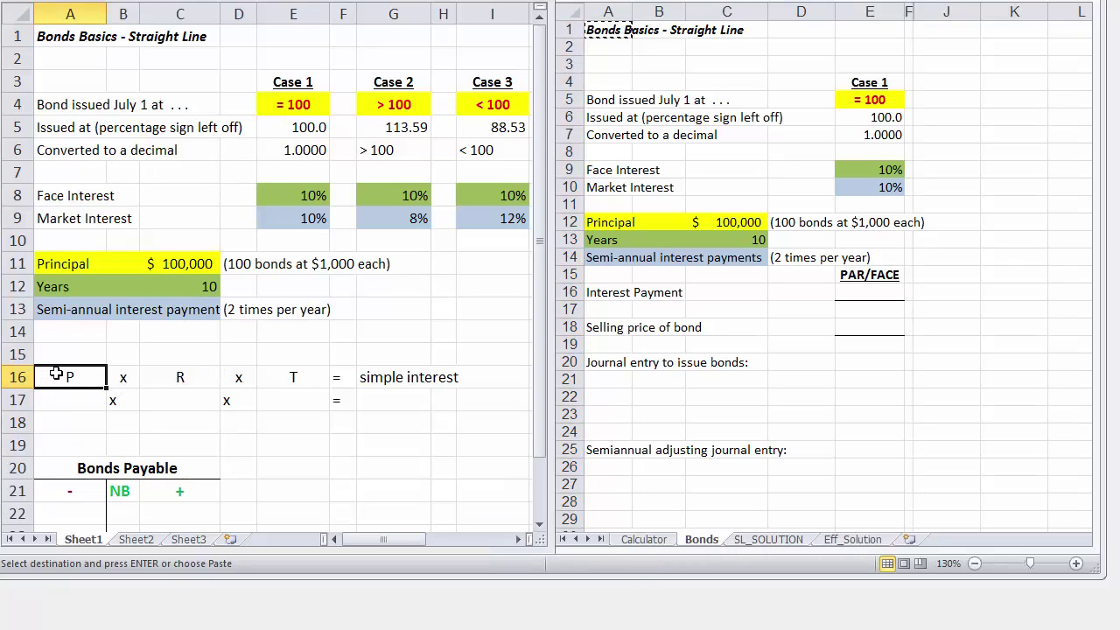
pyautogui.click(156, 373)
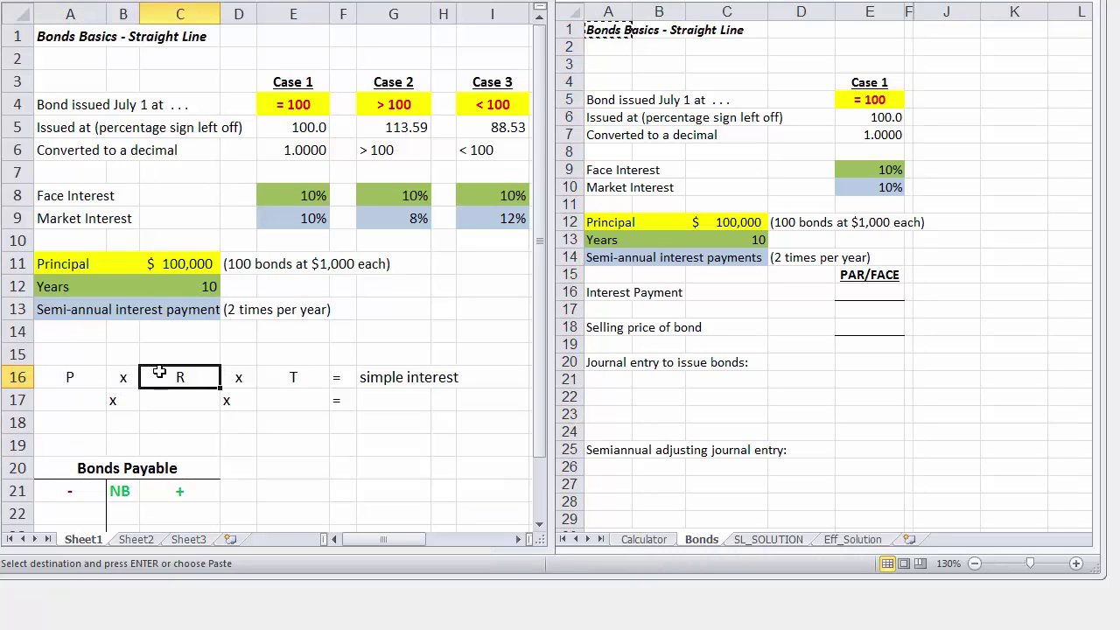
pyautogui.click(295, 378)
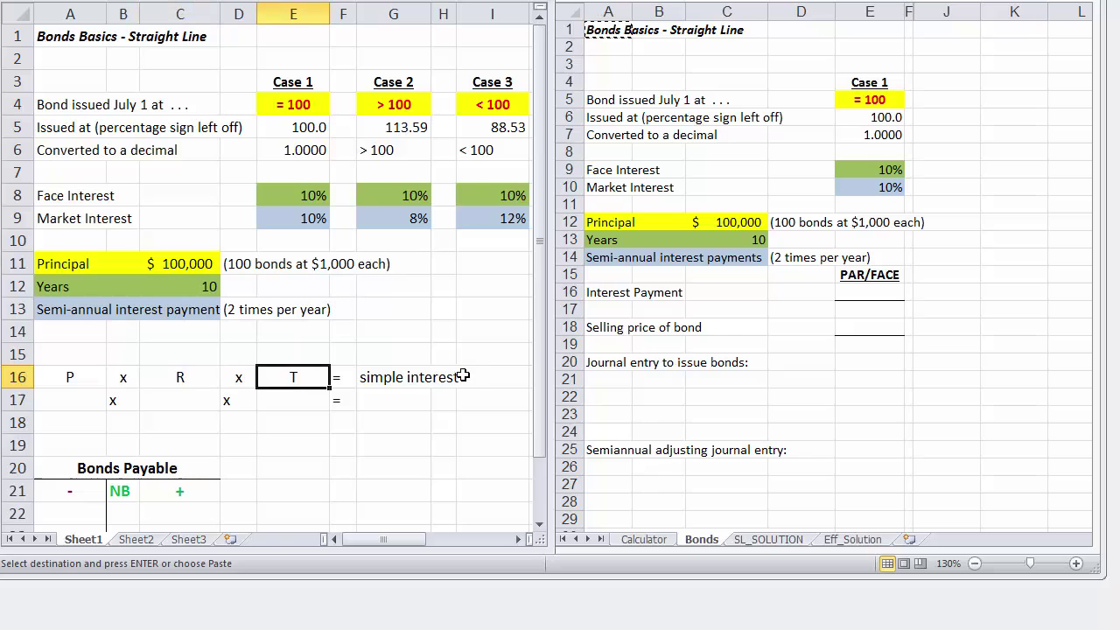
pyautogui.click(404, 380)
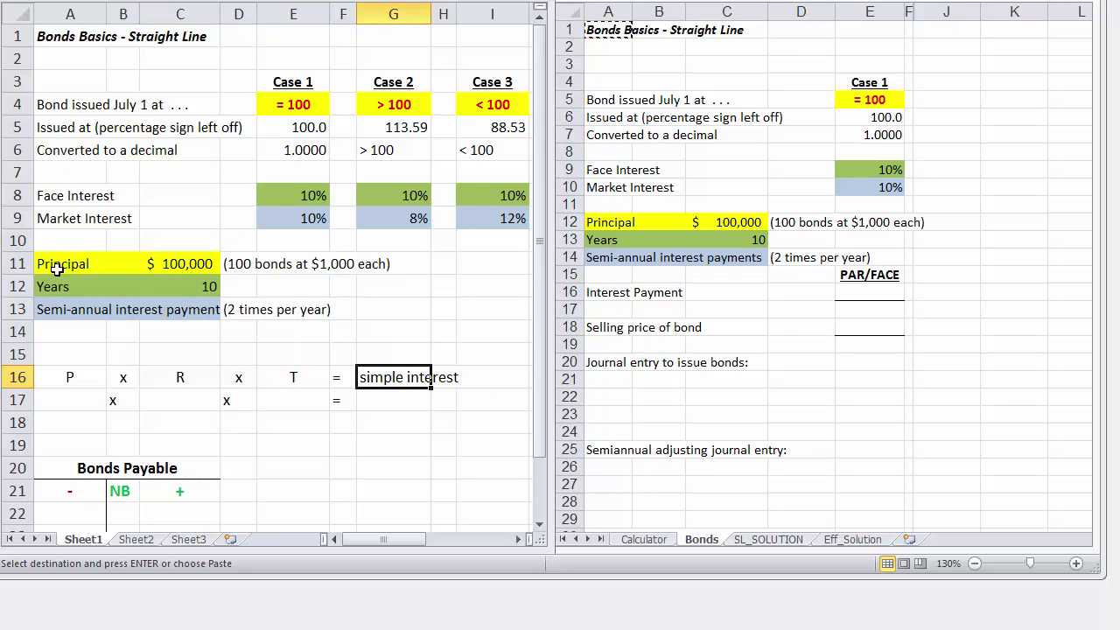
pyautogui.moveTo(53, 270); pyautogui.dragTo(218, 266)
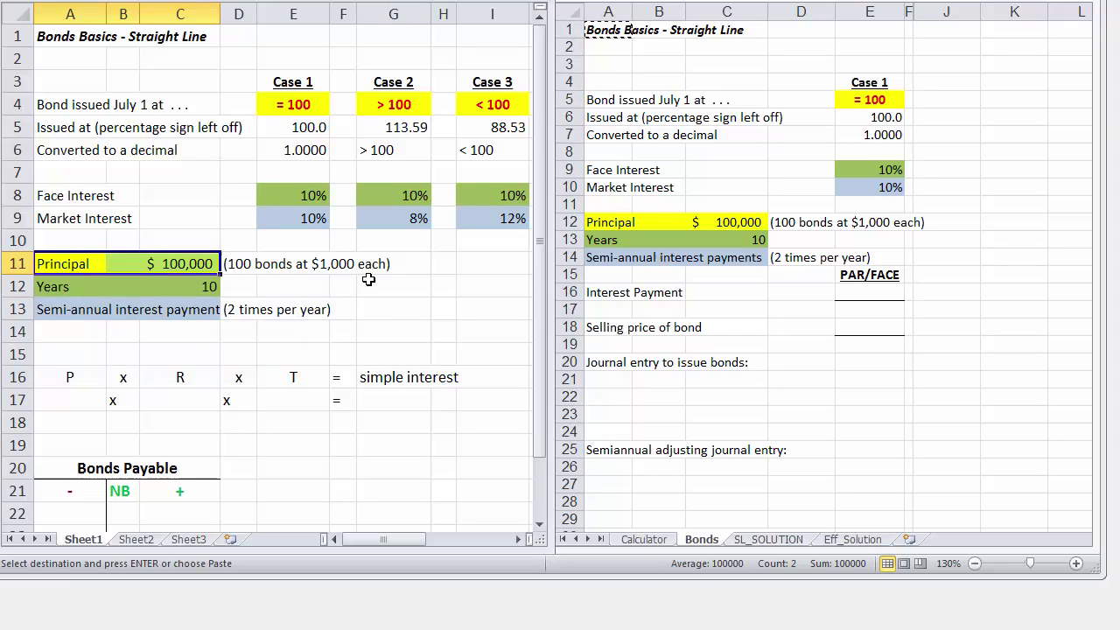
pyautogui.moveTo(37, 294); pyautogui.dragTo(175, 287)
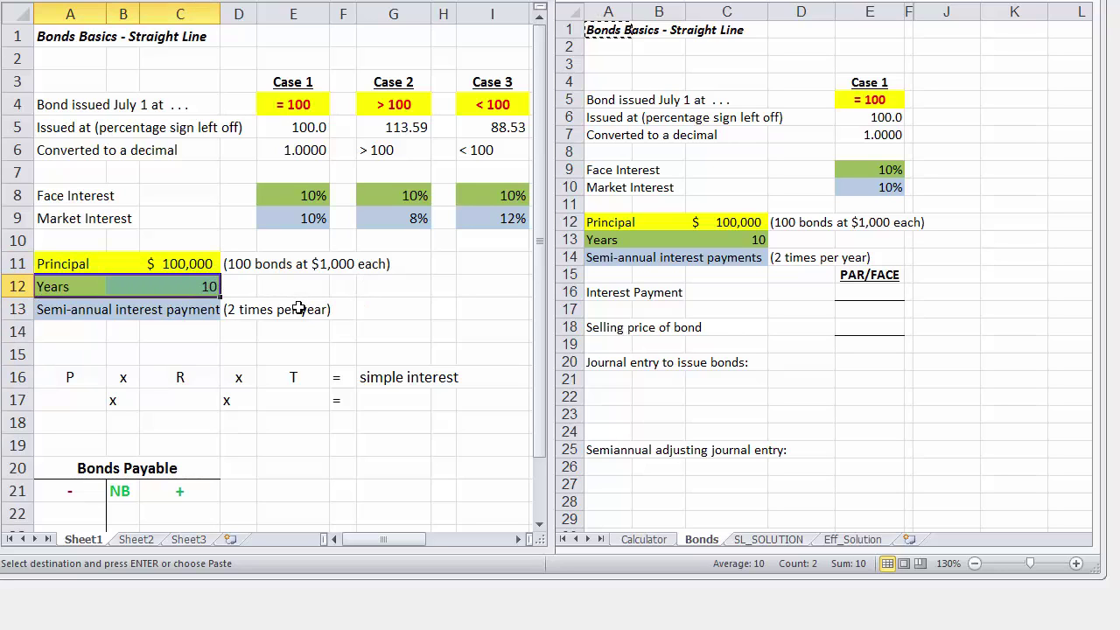
pyautogui.click(56, 315)
pyautogui.moveTo(101, 317); pyautogui.dragTo(336, 312)
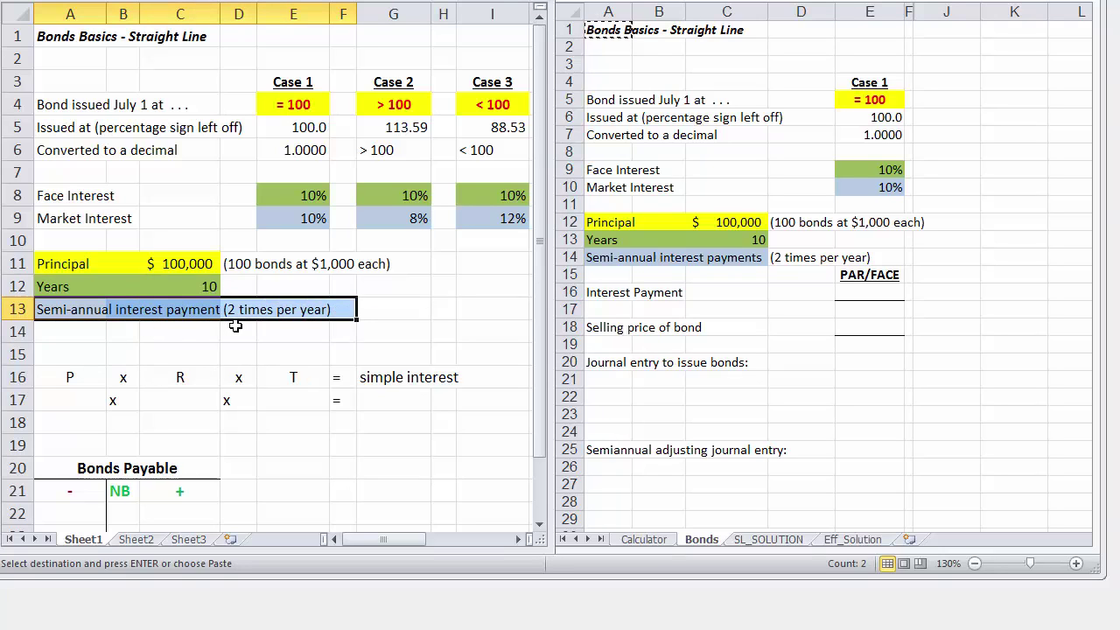
# Review the July 1 issue line and compare the face and market interest rates for Case 1 on the Bonds sheet
pyautogui.click(592, 105)
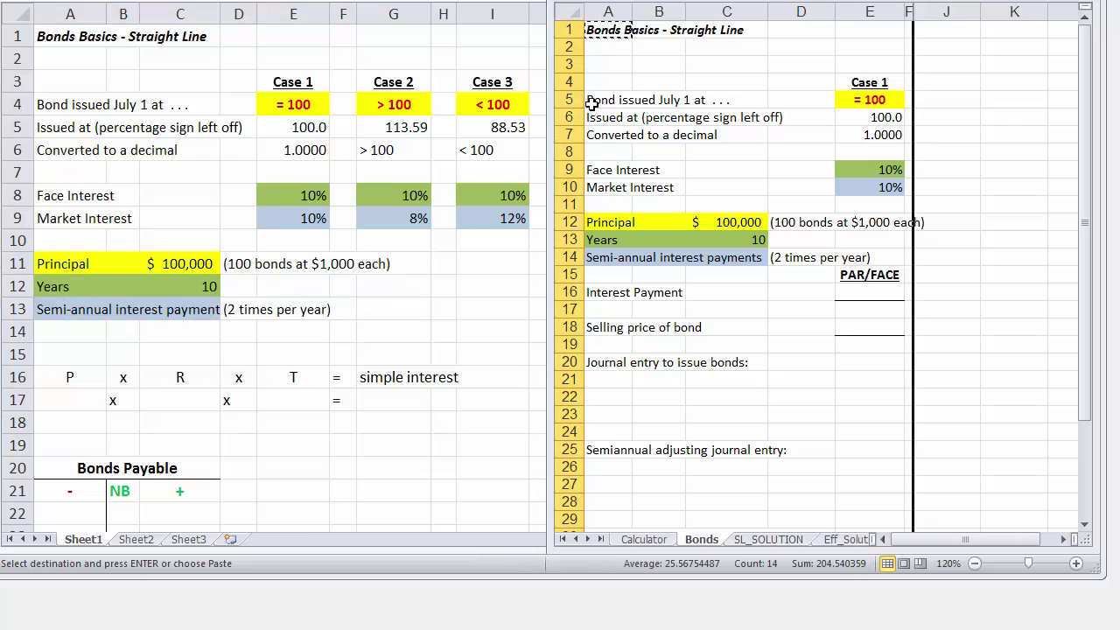
pyautogui.moveTo(593, 104); pyautogui.dragTo(742, 98)
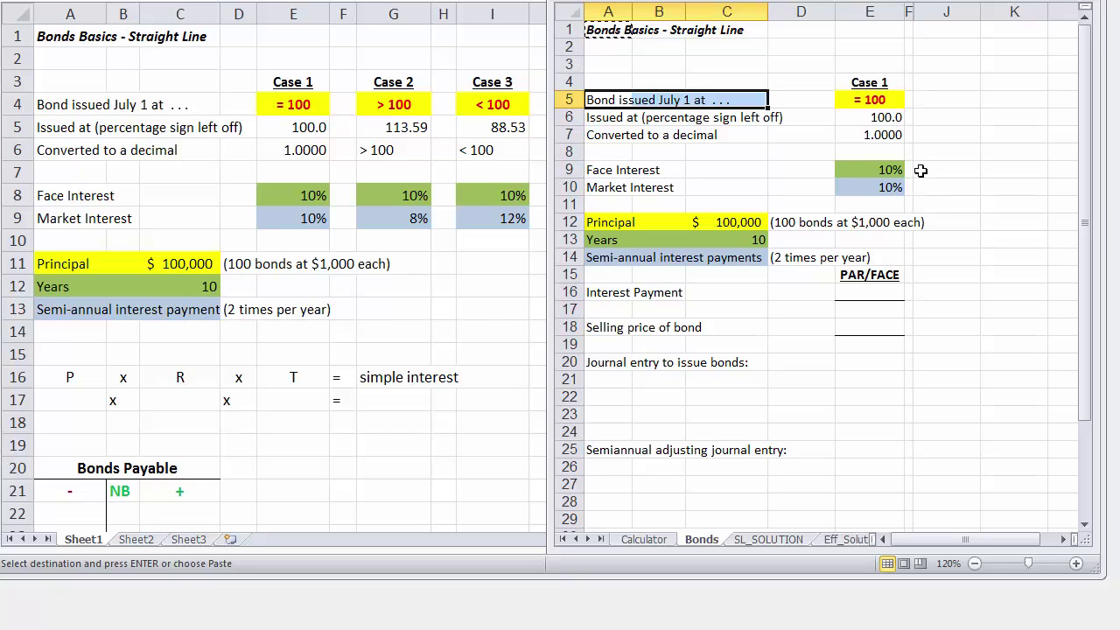
pyautogui.moveTo(919, 186); pyautogui.dragTo(890, 186)
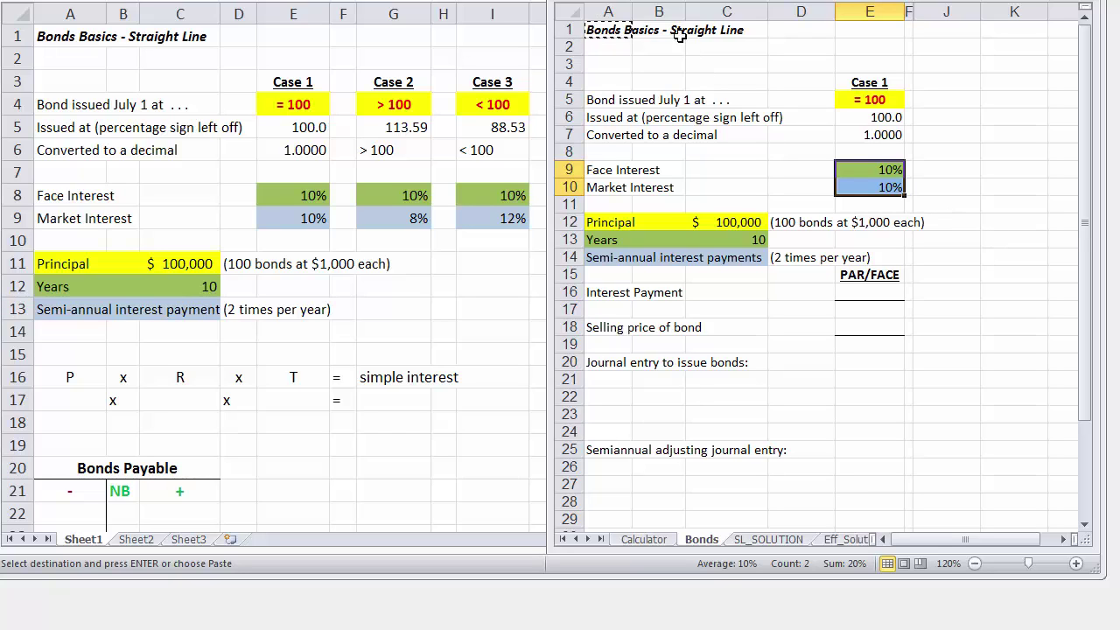
pyautogui.click(923, 173)
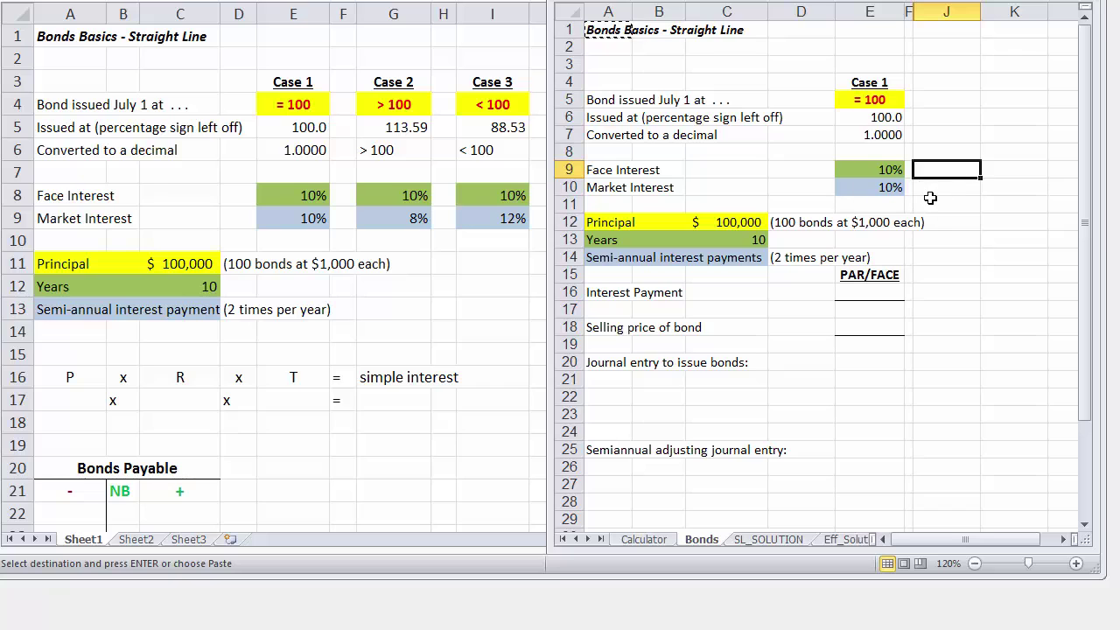
pyautogui.click(870, 329)
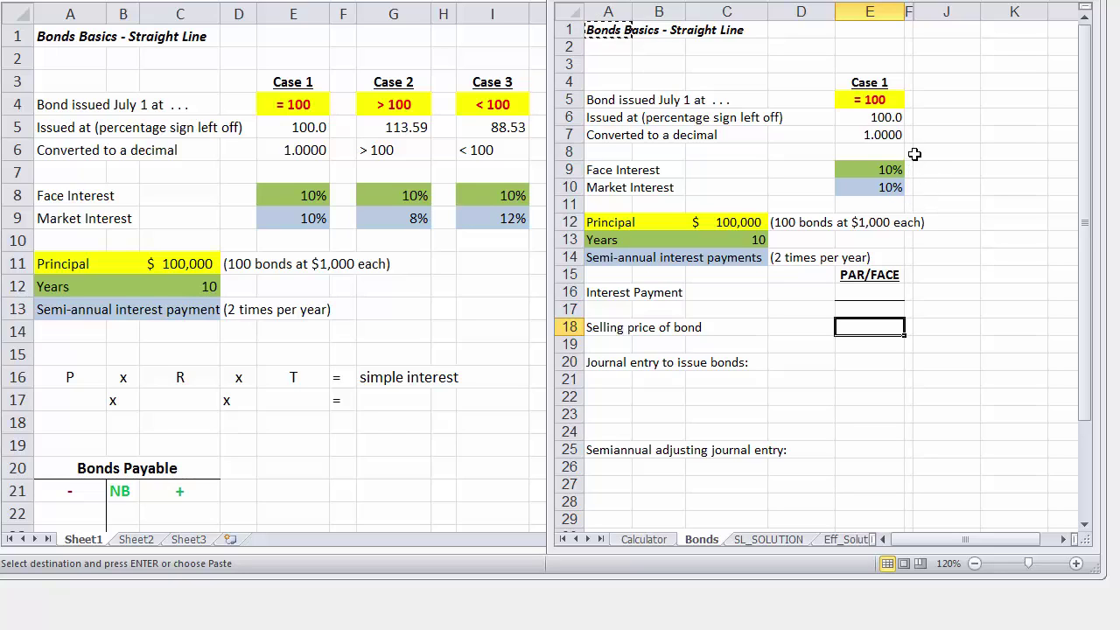
pyautogui.moveTo(919, 187); pyautogui.dragTo(919, 204)
pyautogui.moveTo(888, 170); pyautogui.dragTo(890, 185)
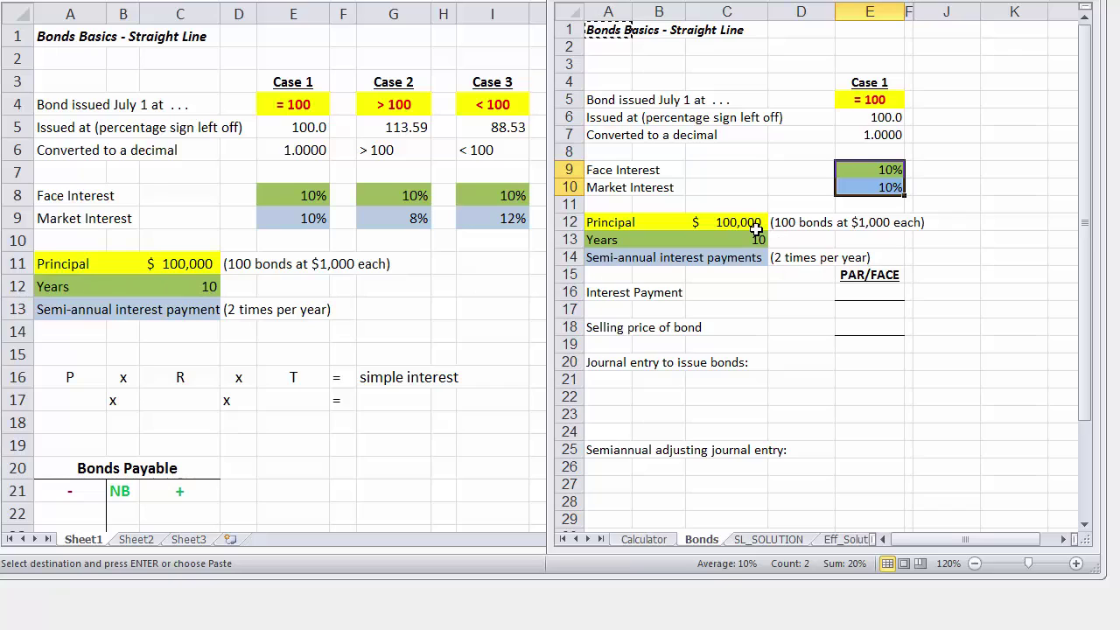
# Calculate the Case 1 selling price of the bond in E18 with the formula +C12*E7
pyautogui.click(863, 308)
pyautogui.click(863, 331)
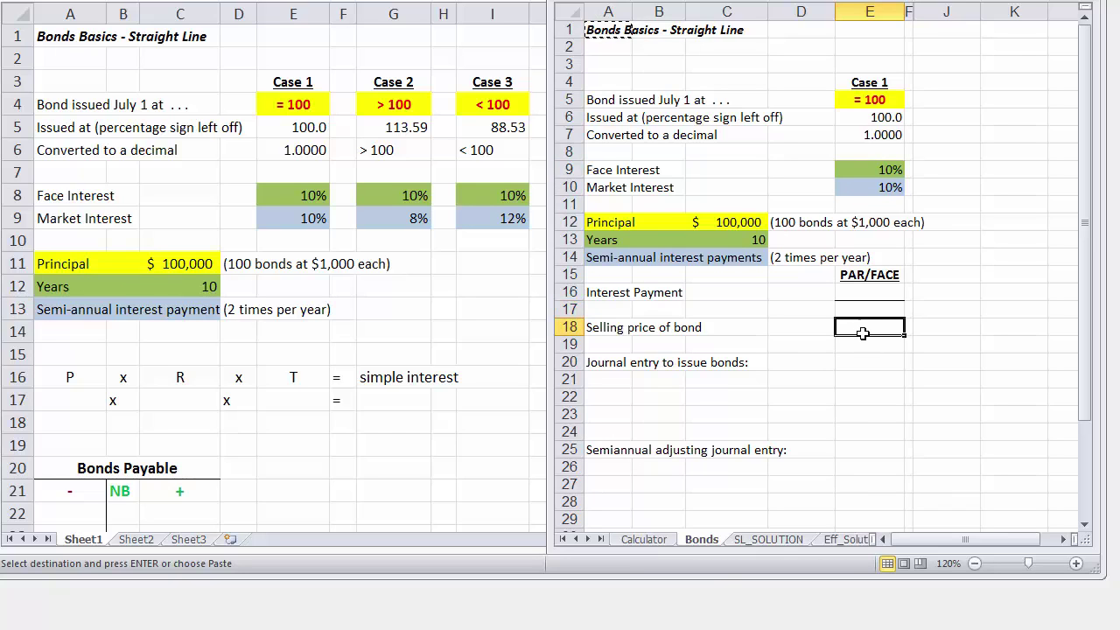
pyautogui.write('+')
pyautogui.click(733, 222)
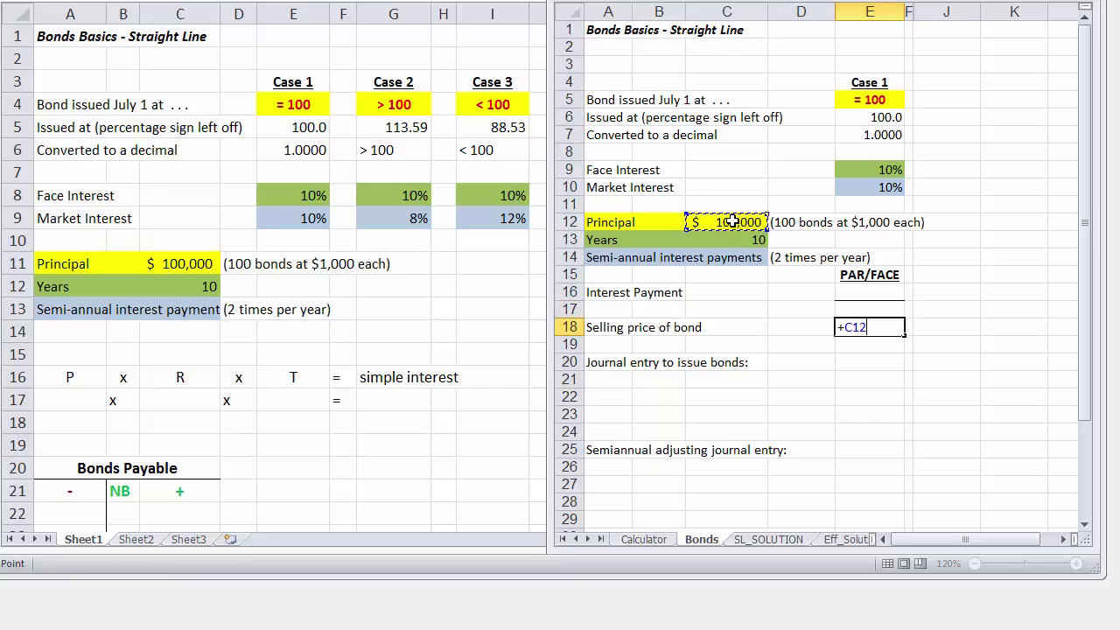
pyautogui.write('*')
pyautogui.click(901, 136)
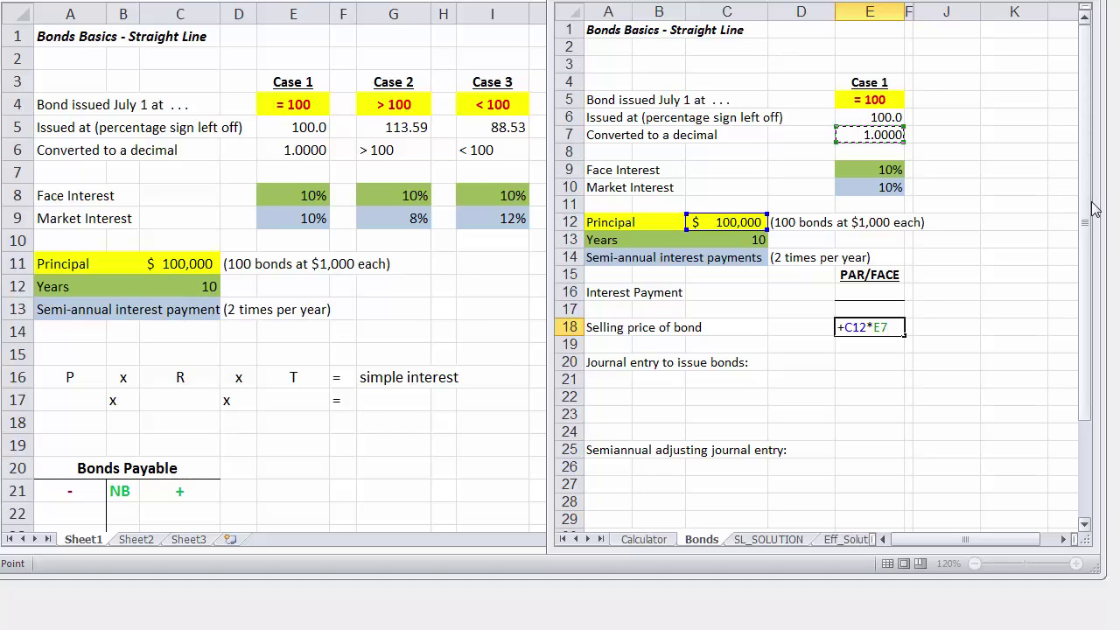
pyautogui.press('Return')
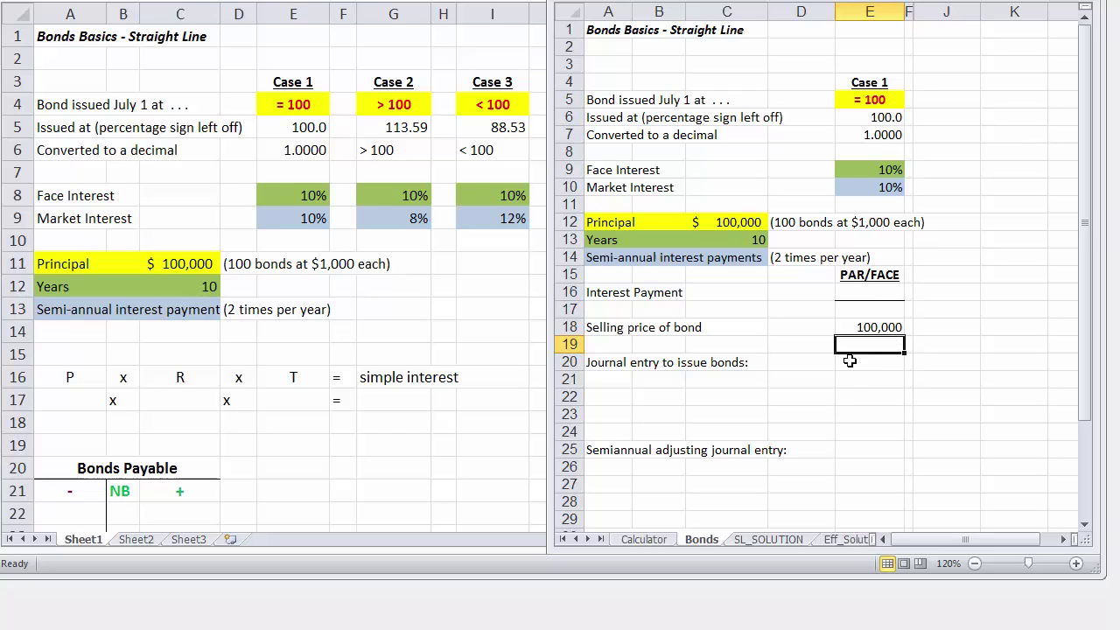
# Start the bond issue journal entry with date 7/1 in A21, Cash in B21 and Bonds Payable in C22
pyautogui.click(613, 384)
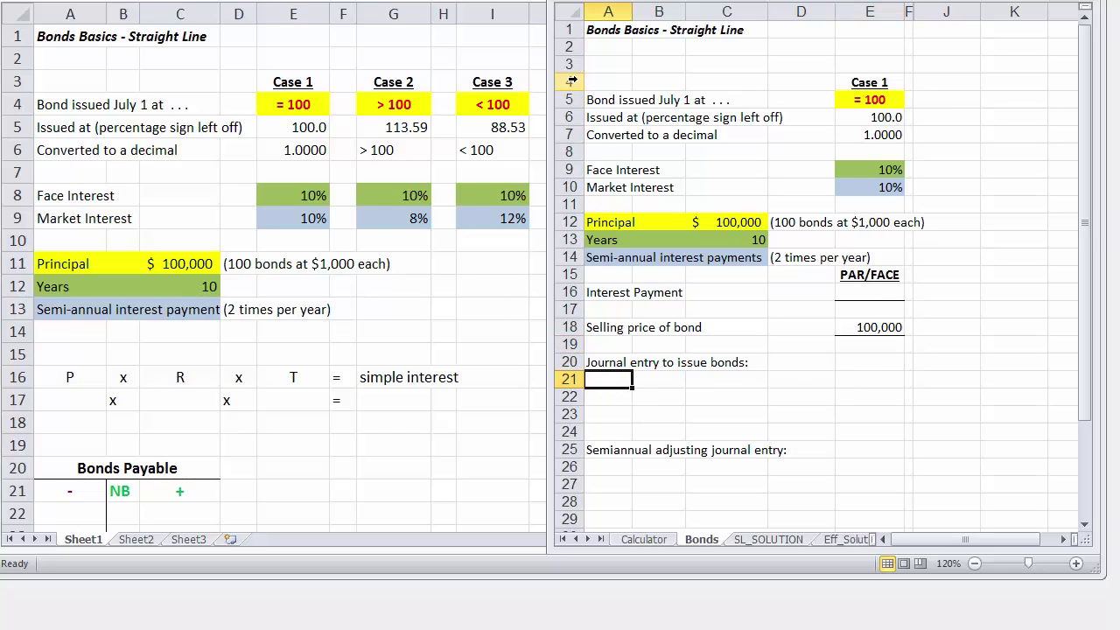
pyautogui.write('7/1')
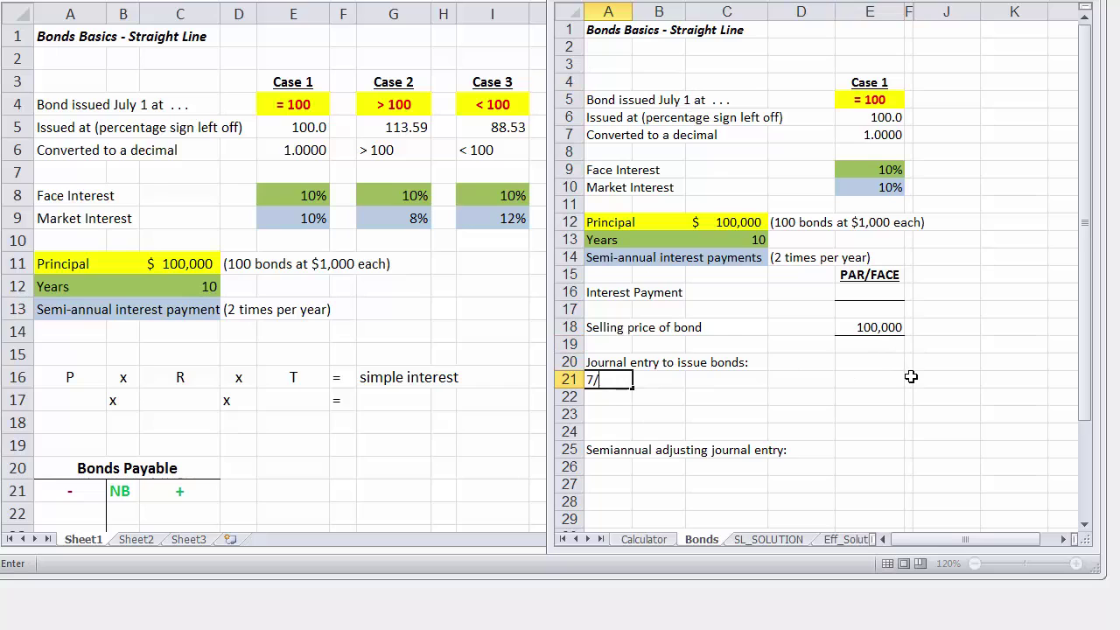
pyautogui.click(659, 383)
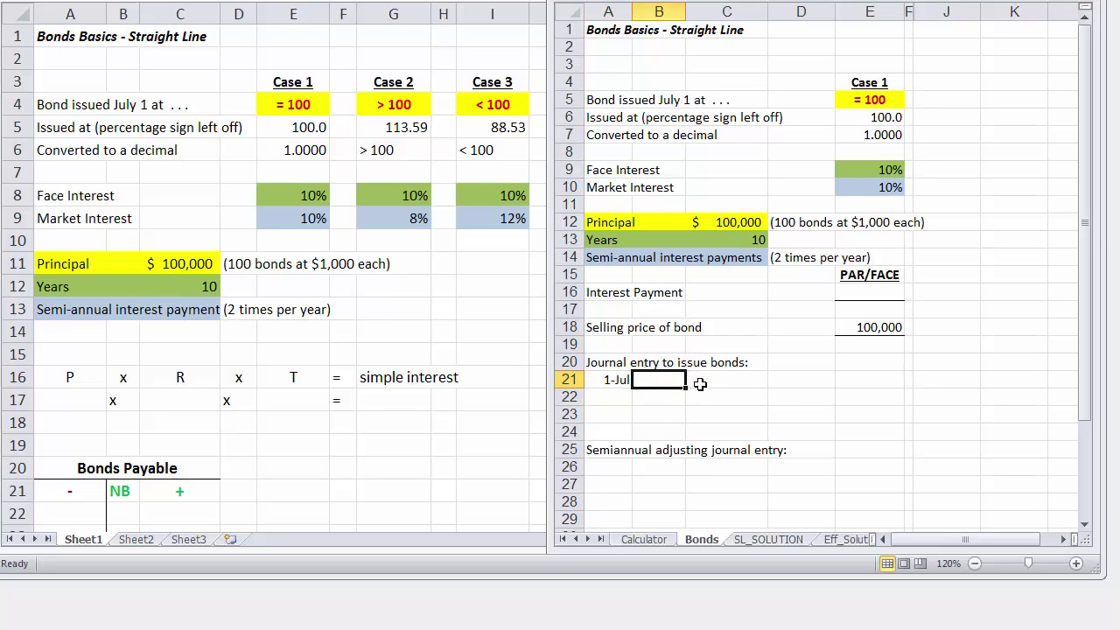
pyautogui.write('Cash')
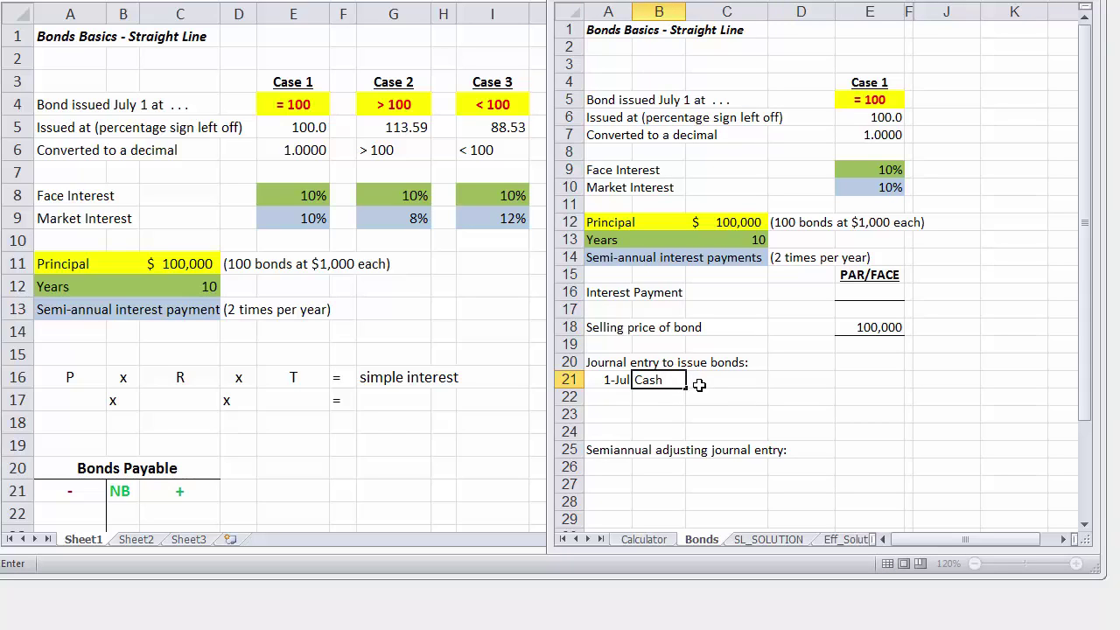
pyautogui.press('Return')
pyautogui.press('Return')
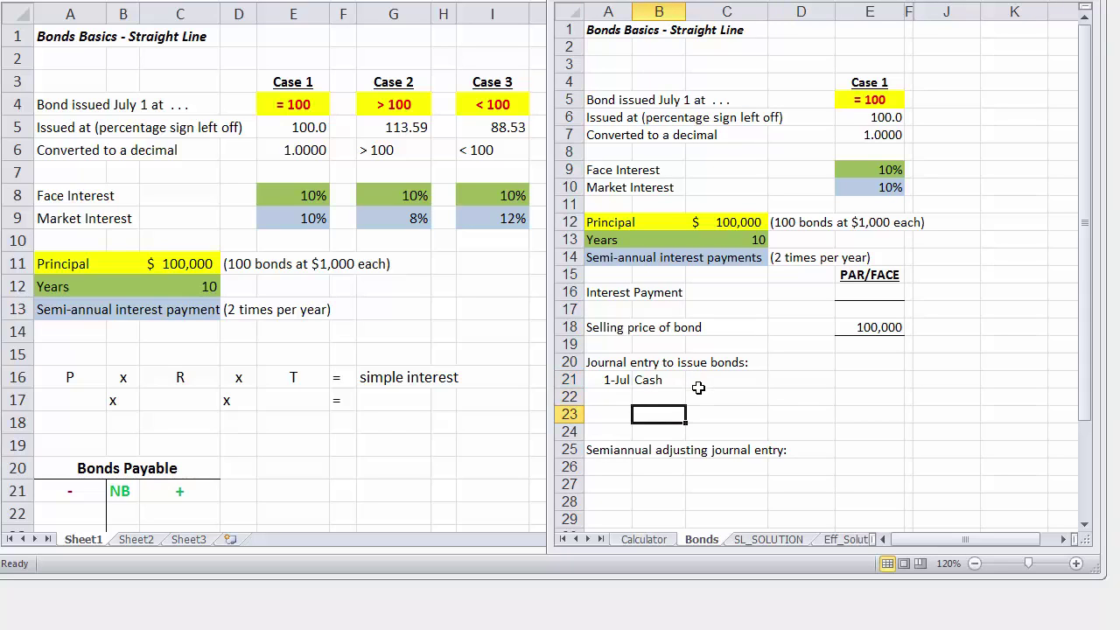
pyautogui.click(699, 386)
pyautogui.click(725, 399)
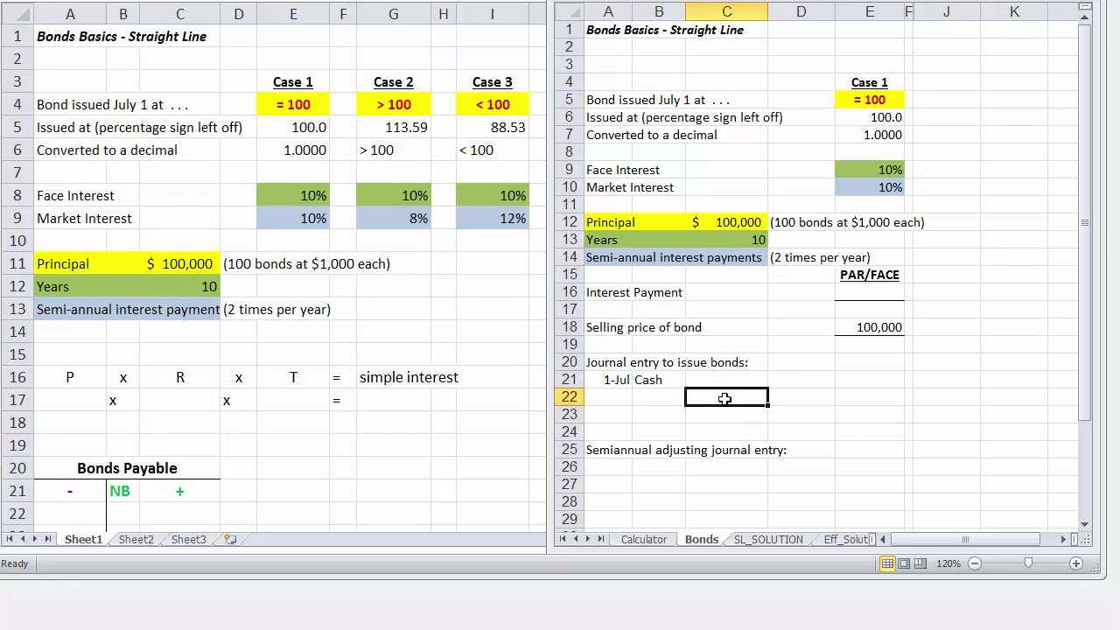
pyautogui.write('B')
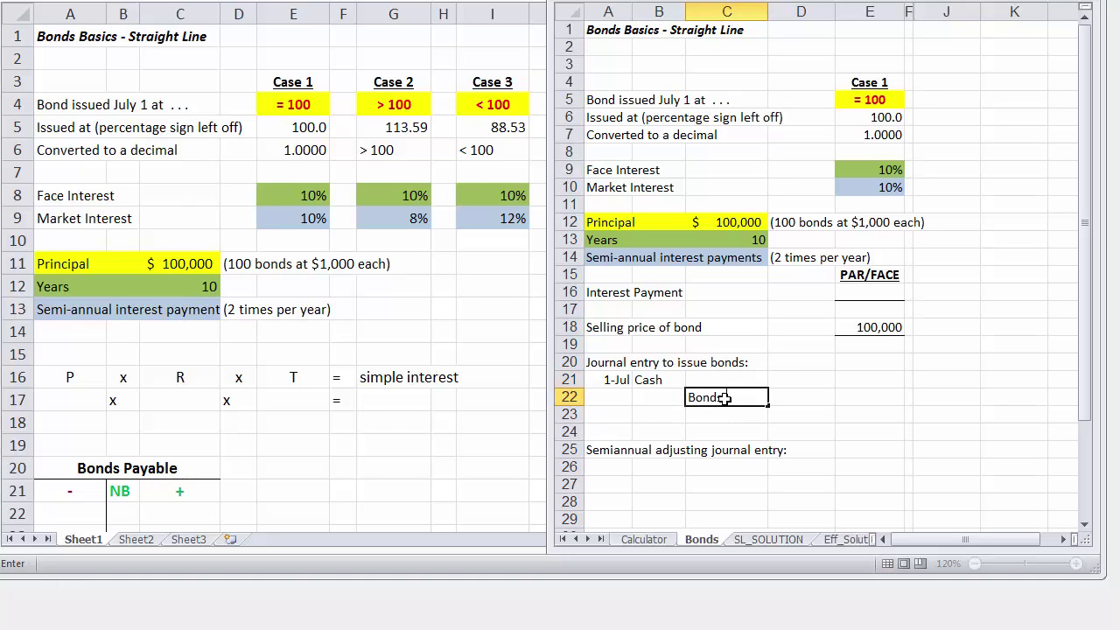
pyautogui.write('onds')
# Link the Cash debit in E21 to the selling price in E18, and the Bonds Payable credit in J22 to E21
pyautogui.click(854, 375)
pyautogui.write('+')
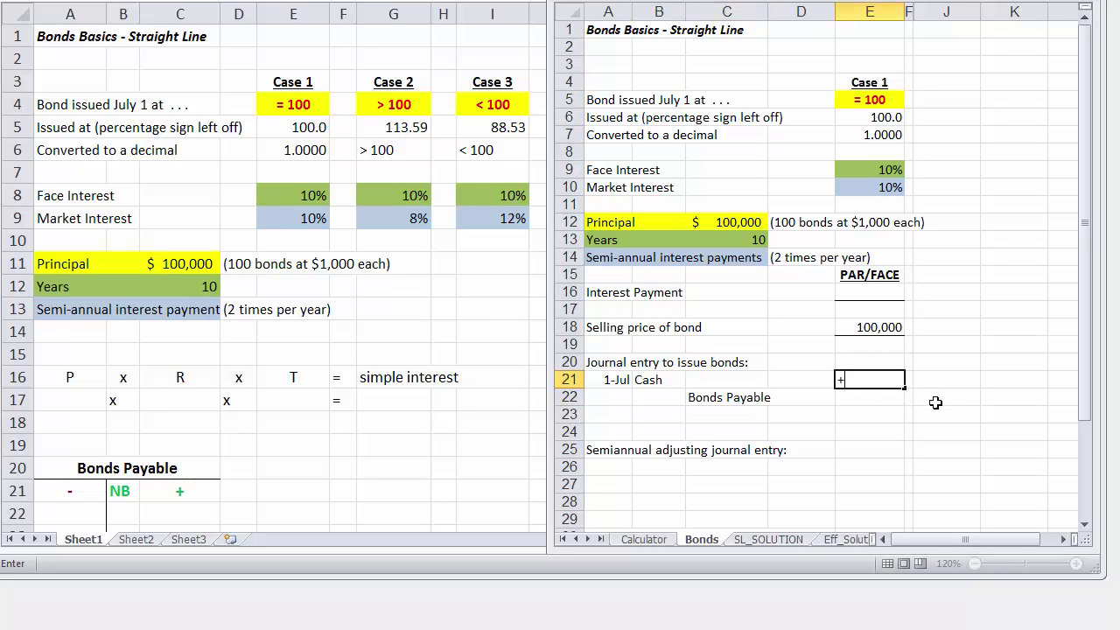
pyautogui.click(855, 329)
pyautogui.press('Return')
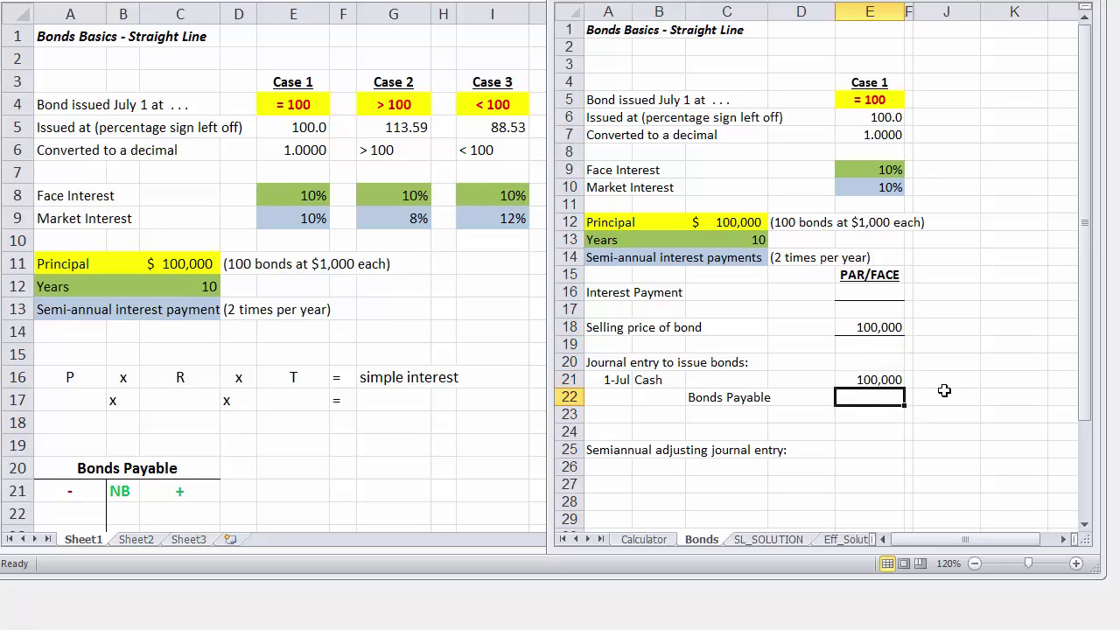
pyautogui.click(943, 397)
pyautogui.write('+')
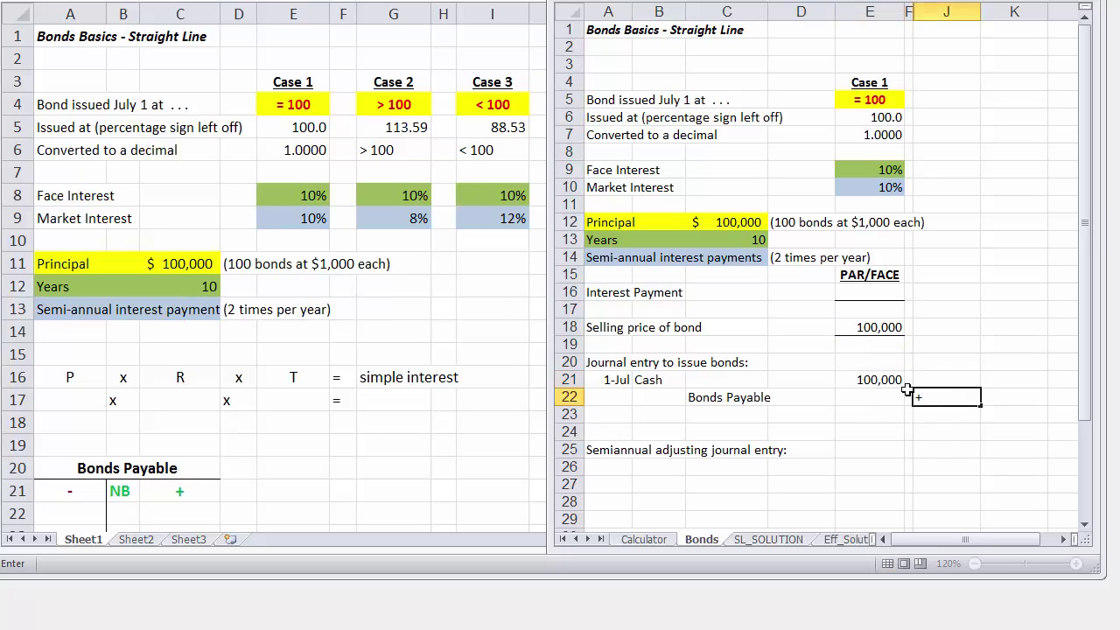
pyautogui.click(878, 379)
pyautogui.press('Return')
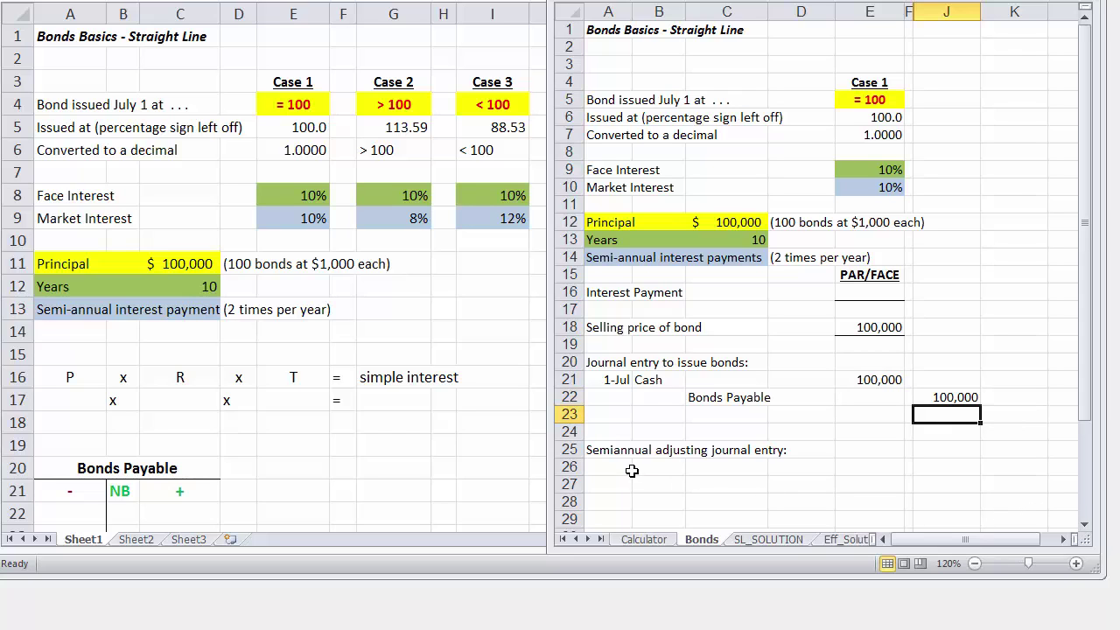
# Start the semiannual adjusting entry on the Bonds sheet with date 12/31 in A26, Interest expense in B26 and Interest Payable in C27
pyautogui.click(596, 469)
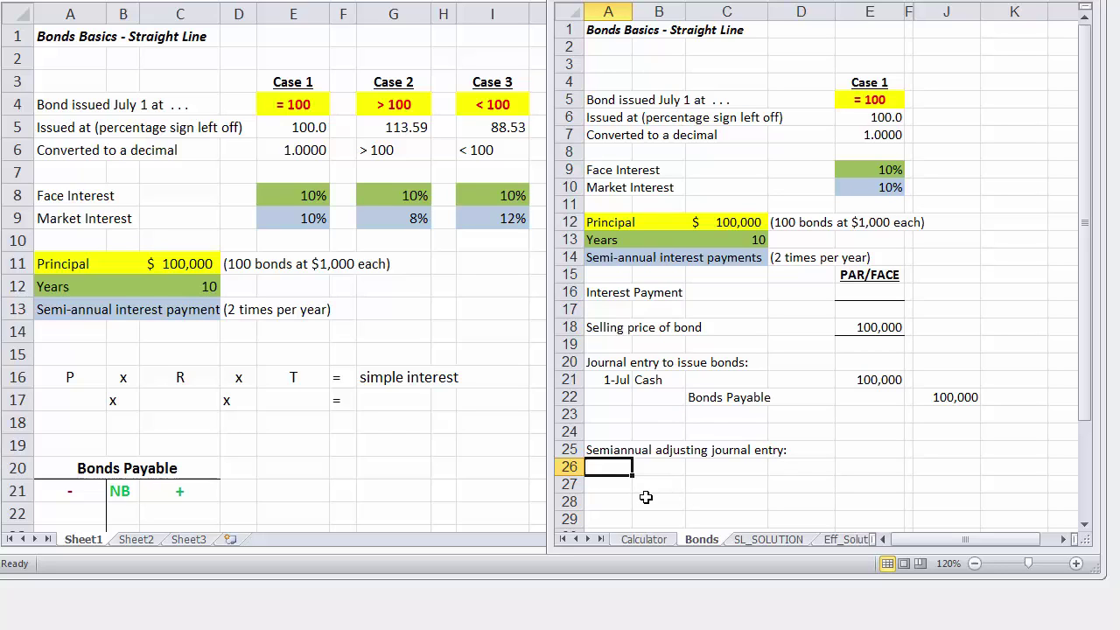
pyautogui.write('12/31')
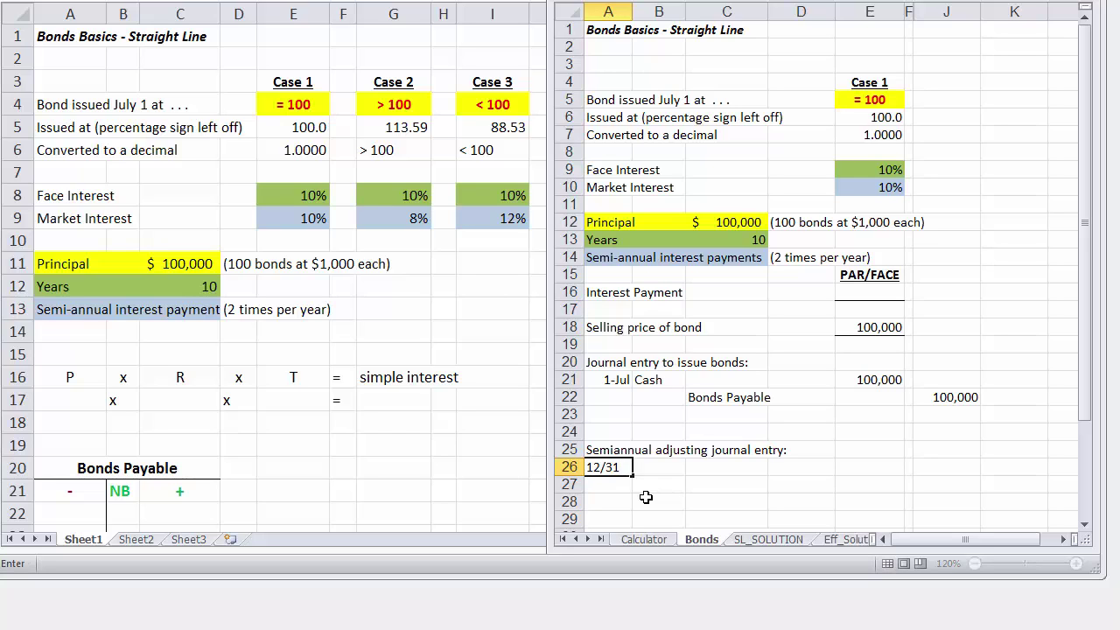
pyautogui.press('Tab')
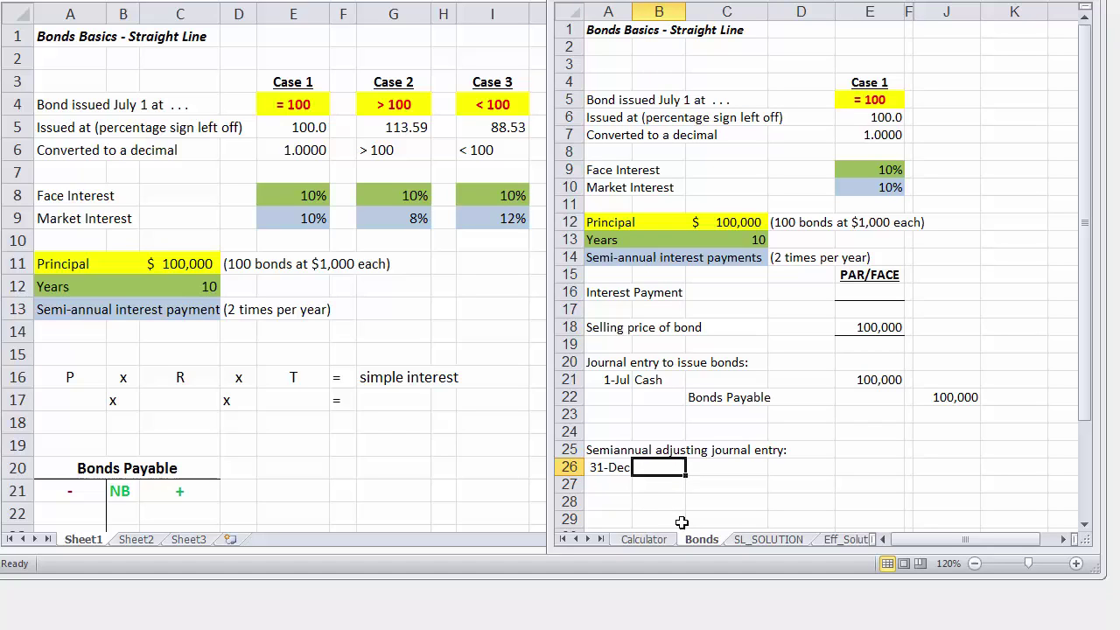
pyautogui.write('Intere')
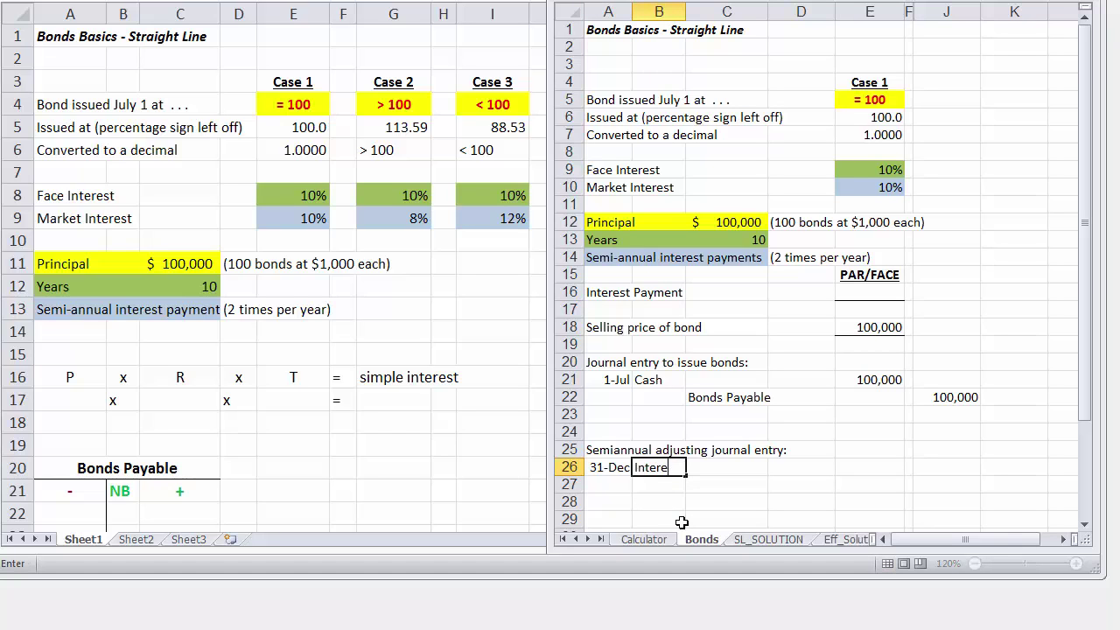
pyautogui.write('st expense')
pyautogui.press('Return')
pyautogui.press('Right')
pyautogui.write('In')
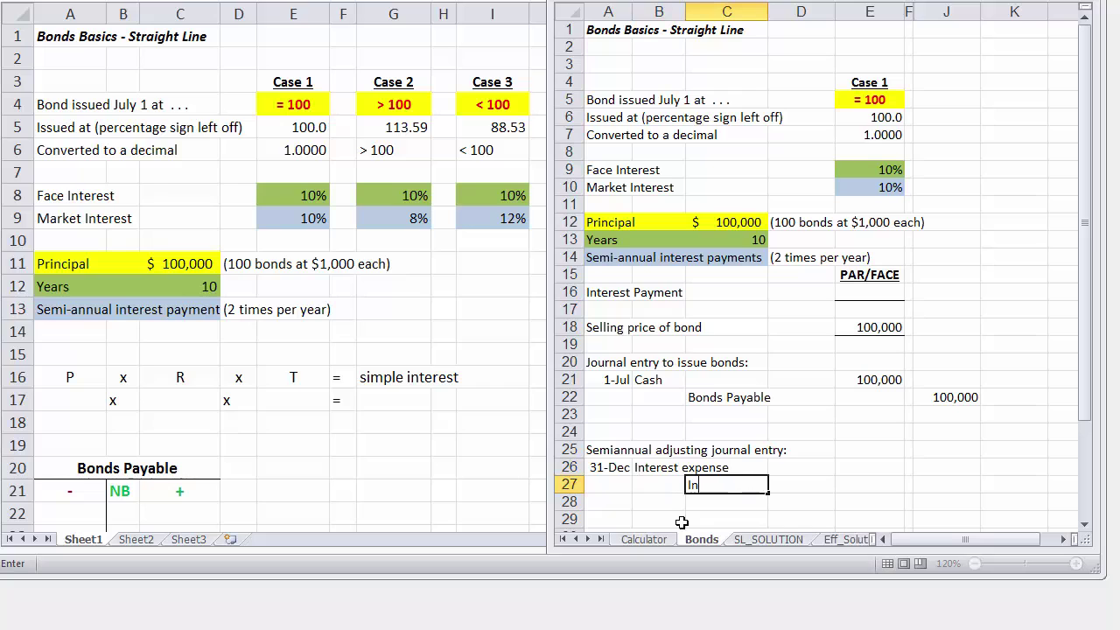
pyautogui.write('terest Payable')
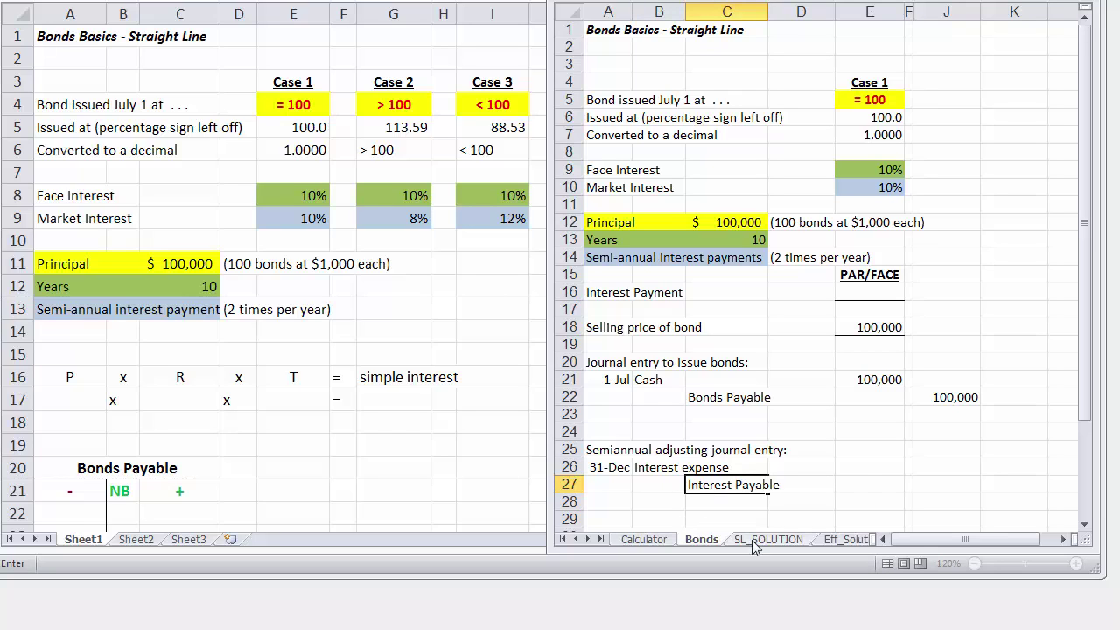
pyautogui.click(863, 466)
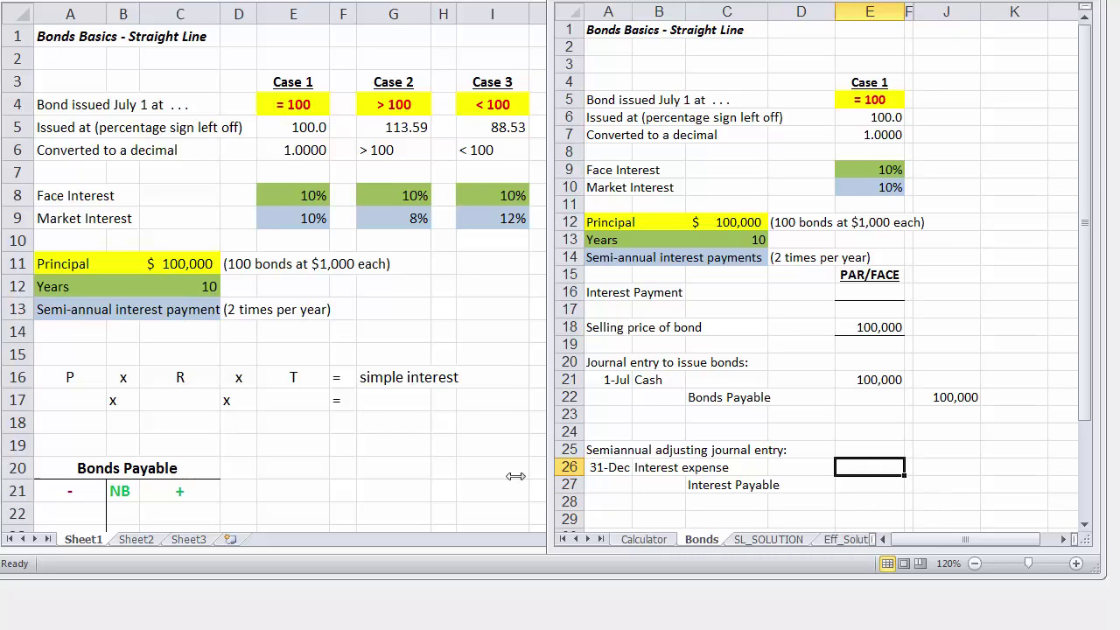
# Fill in the simple interest calculation on Sheet1 with principal 100000 in A17, rate .10 in C17 and time 6/12 in E17
pyautogui.hotkey('ctrl', 'F6')
pyautogui.click(43, 399)
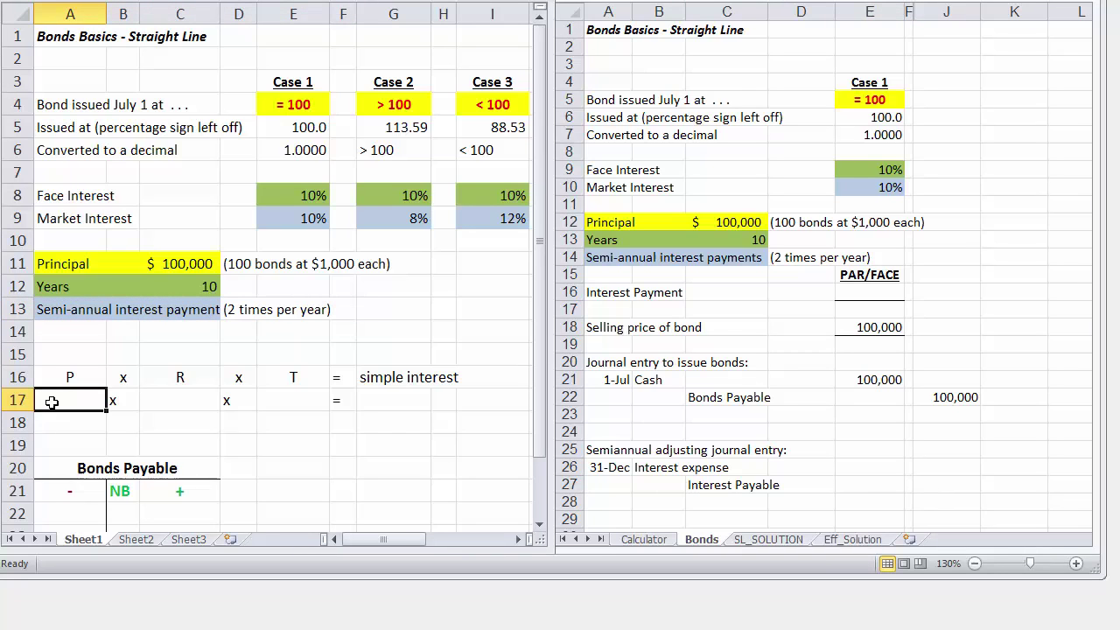
pyautogui.write('10000')
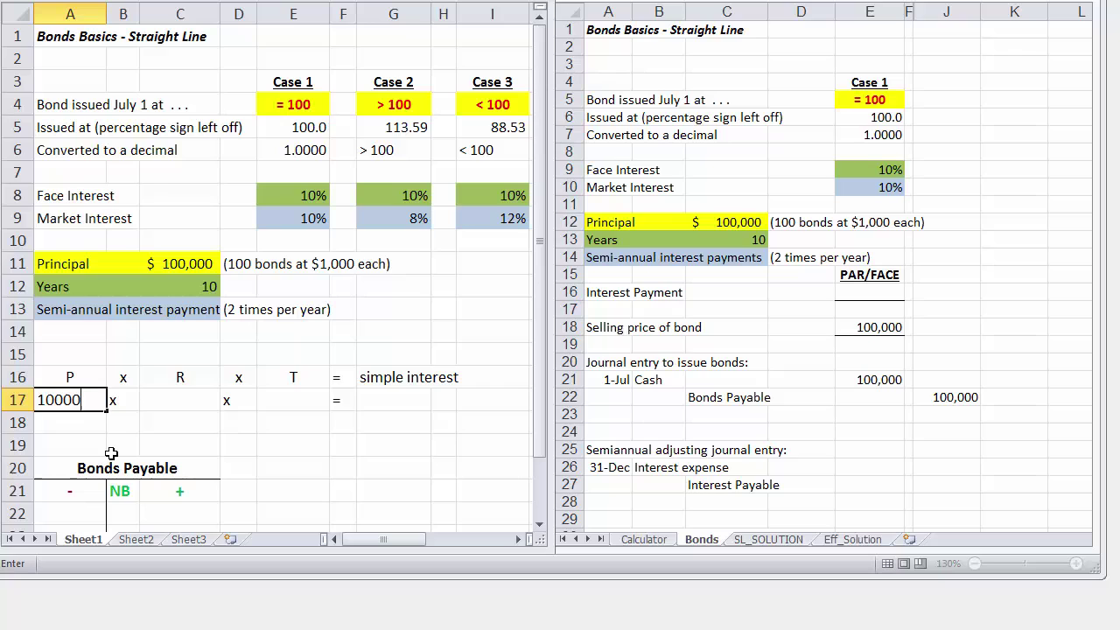
pyautogui.write('00')
pyautogui.click(175, 404)
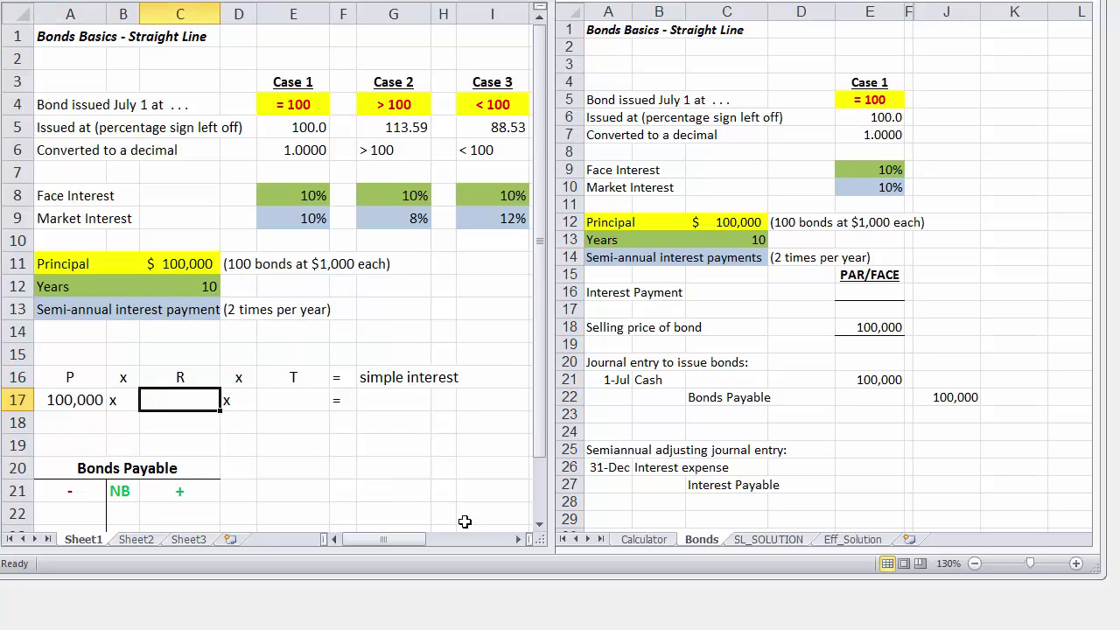
pyautogui.write('.10')
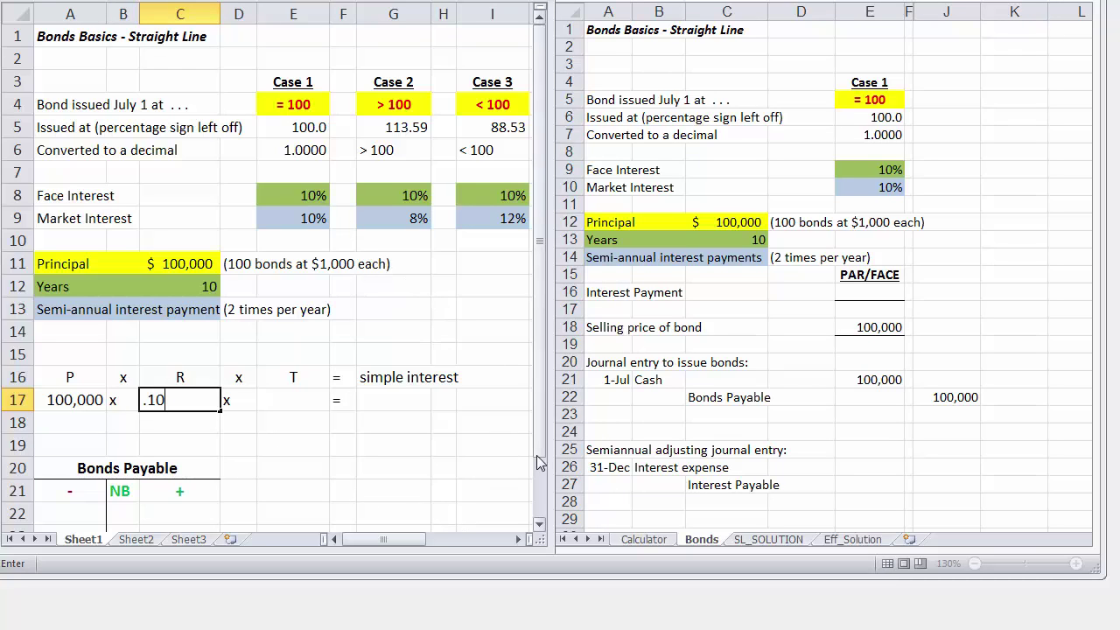
pyautogui.press('Return')
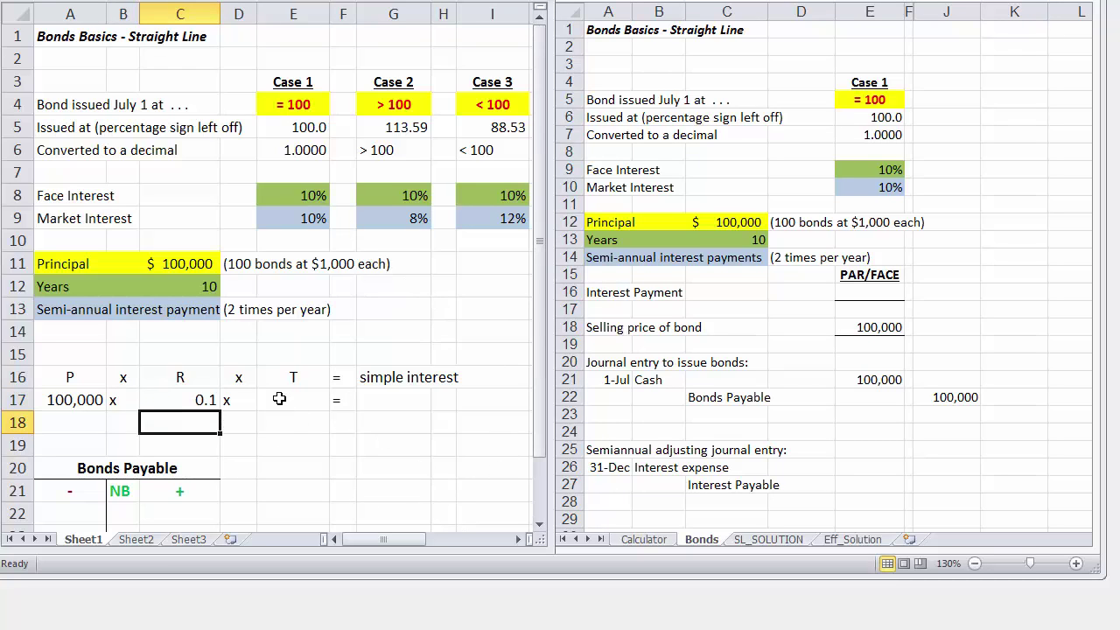
pyautogui.click(281, 399)
pyautogui.write('6')
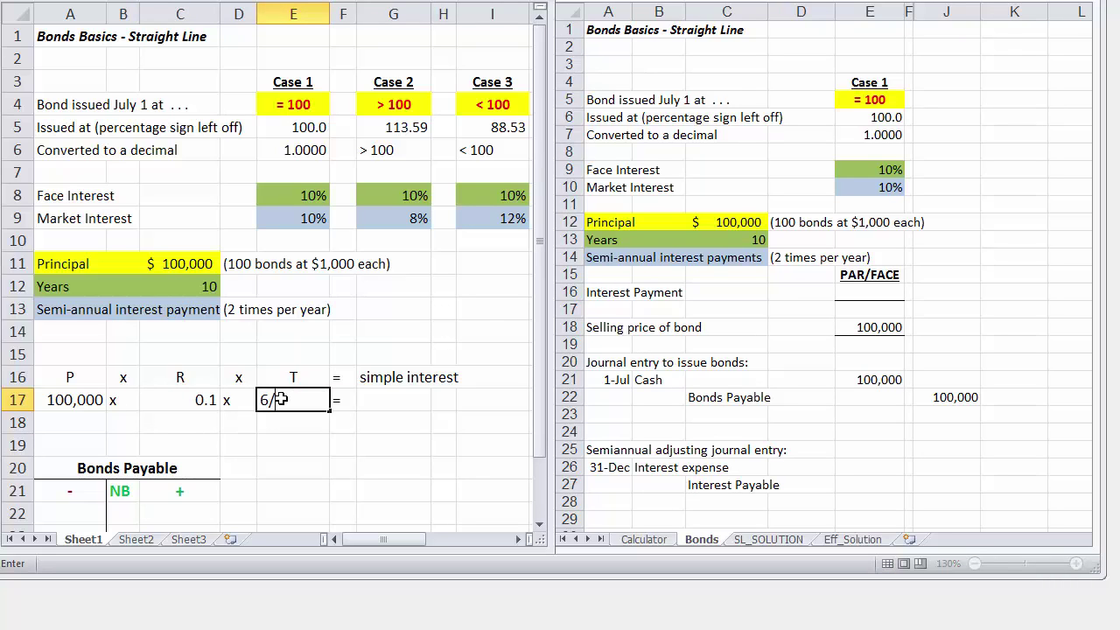
pyautogui.write('/12')
pyautogui.press('Return')
pyautogui.press('Up')
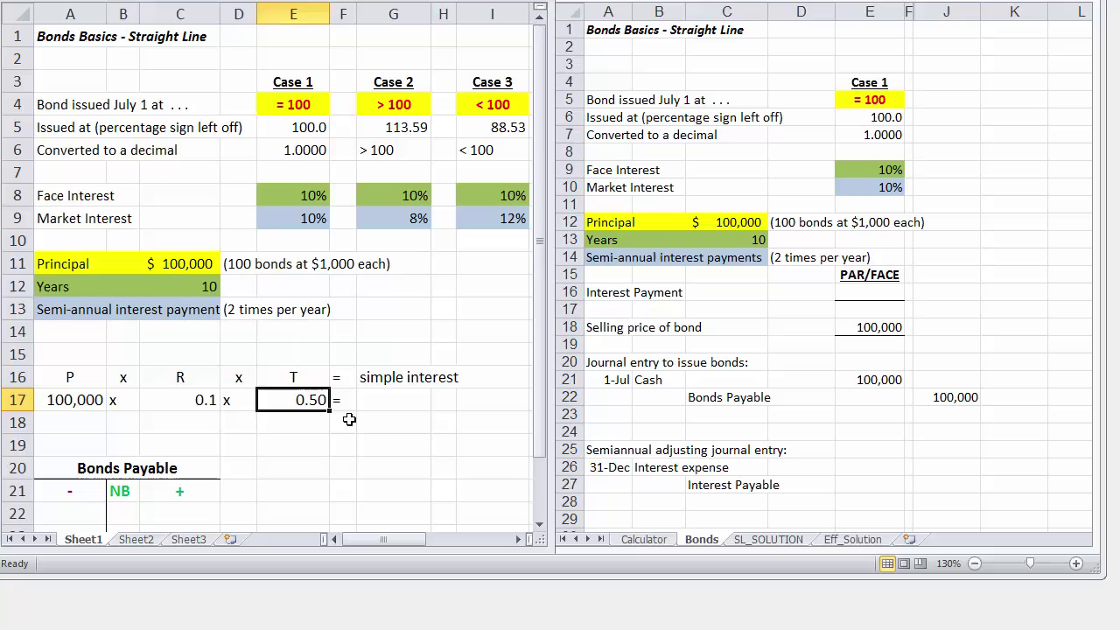
# Calculate the simple interest in G17 of Sheet1 by multiplying the time in E17, the rate in C17 and the principal in A17
pyautogui.press('Right')
pyautogui.press('Right')
pyautogui.write('+')
pyautogui.press('Left')
pyautogui.press('Left')
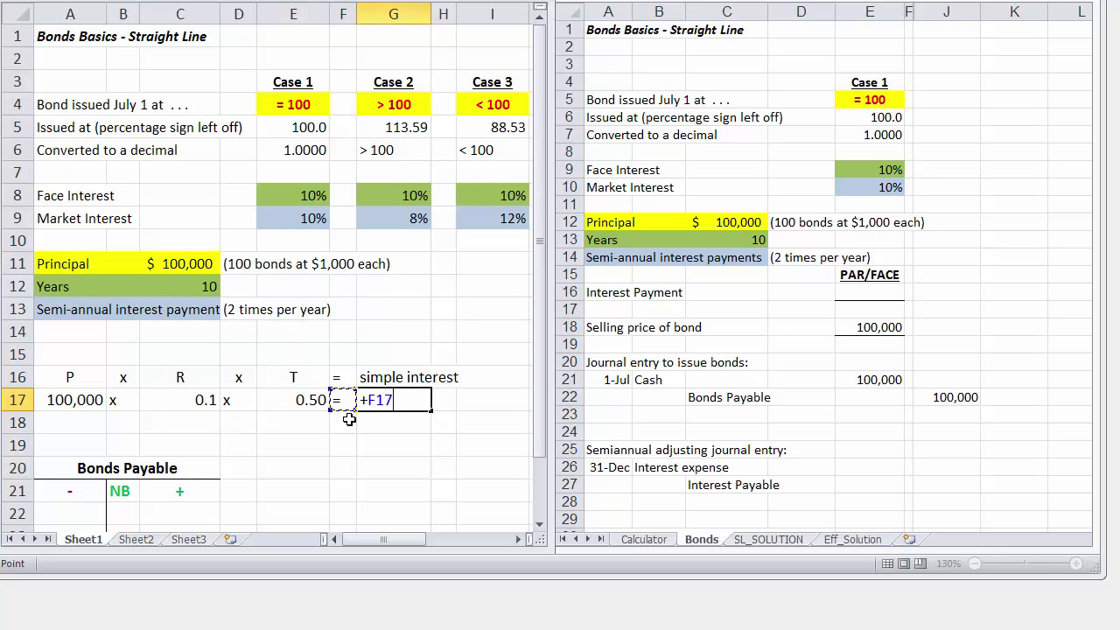
pyautogui.write('*')
pyautogui.press('Left')
pyautogui.press('Left')
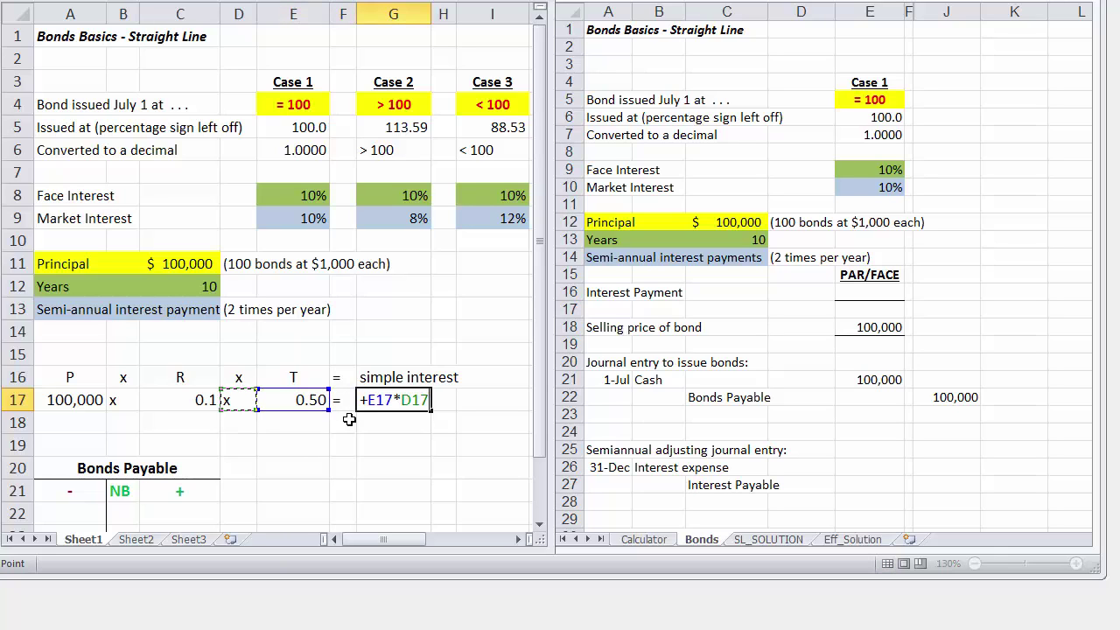
pyautogui.write('*')
pyautogui.press('Left')
pyautogui.press('Left')
pyautogui.press('Left')
pyautogui.press('Left')
pyautogui.press('Left')
pyautogui.press('Left')
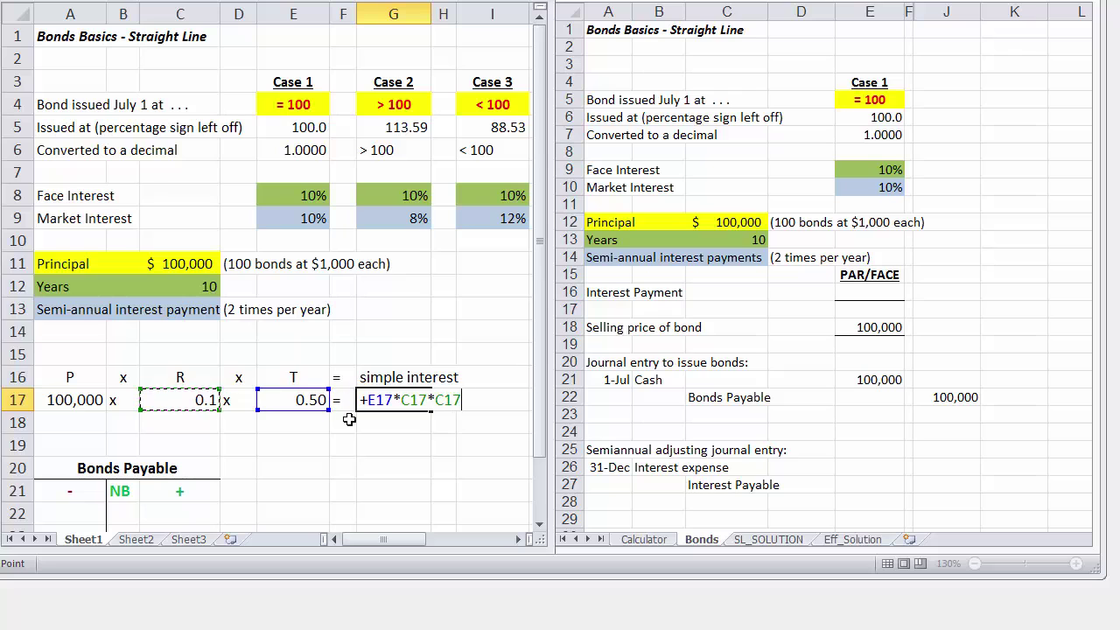
pyautogui.press('Return')
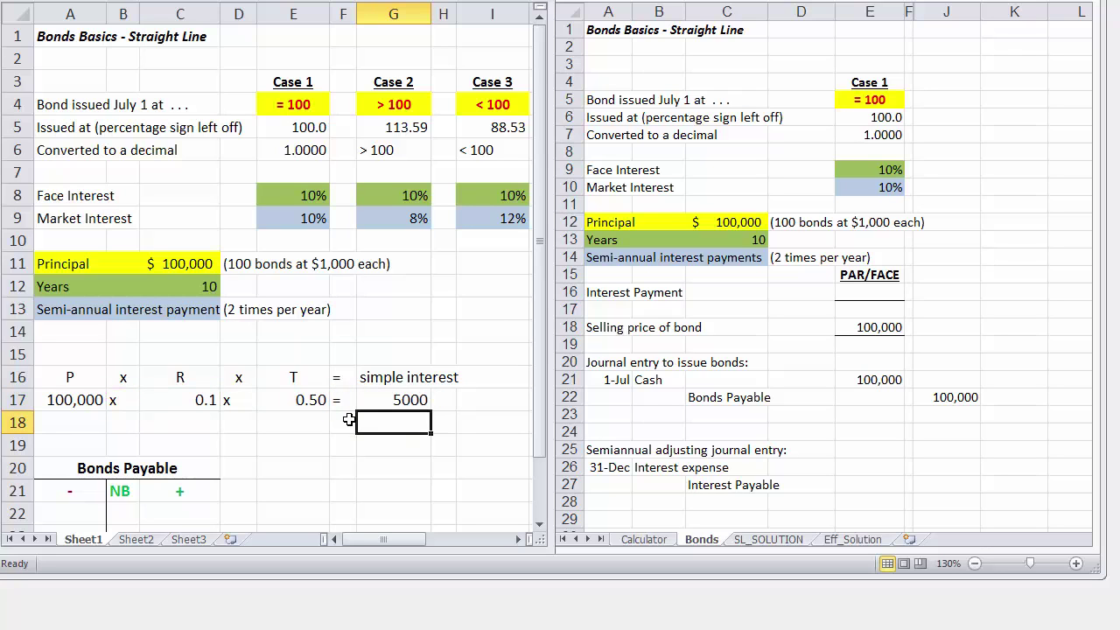
pyautogui.click(423, 409)
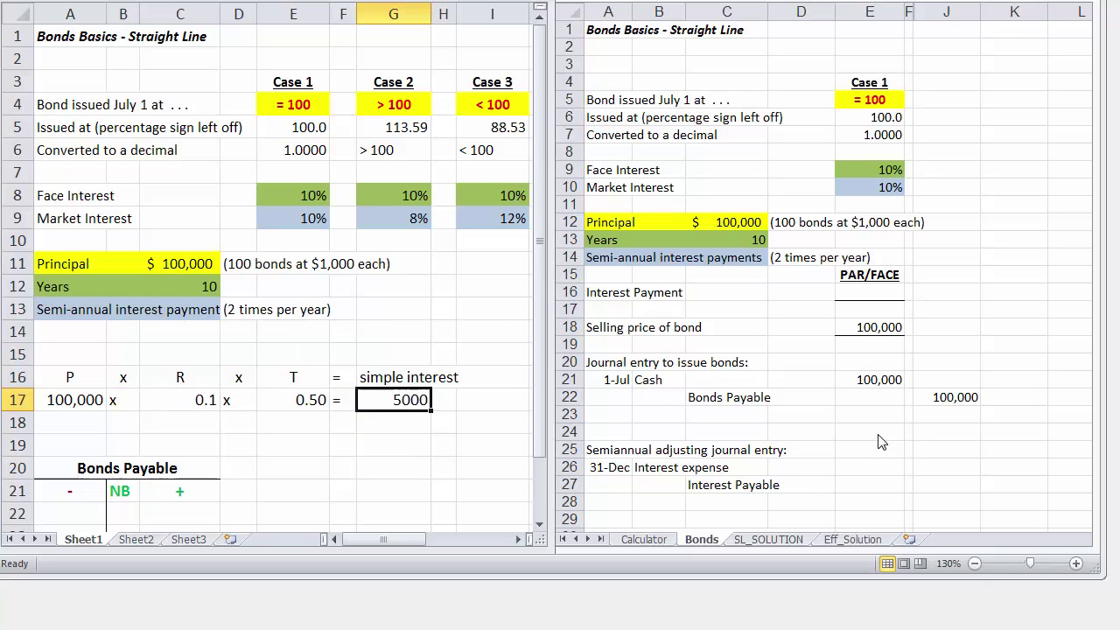
# Enter 5,000 as the Interest expense debit in E26 and 5,000 as the Interest Payable credit in J27 on the Bonds sheet
pyautogui.click(863, 473)
pyautogui.write('5')
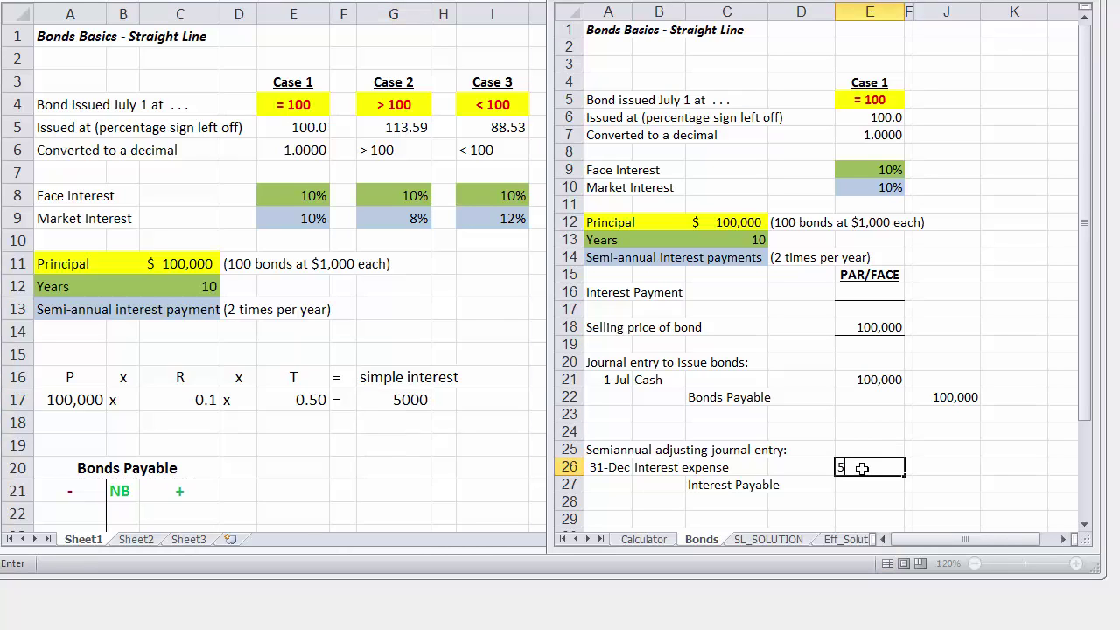
pyautogui.write(',000')
pyautogui.click(928, 485)
pyautogui.write('5,10')
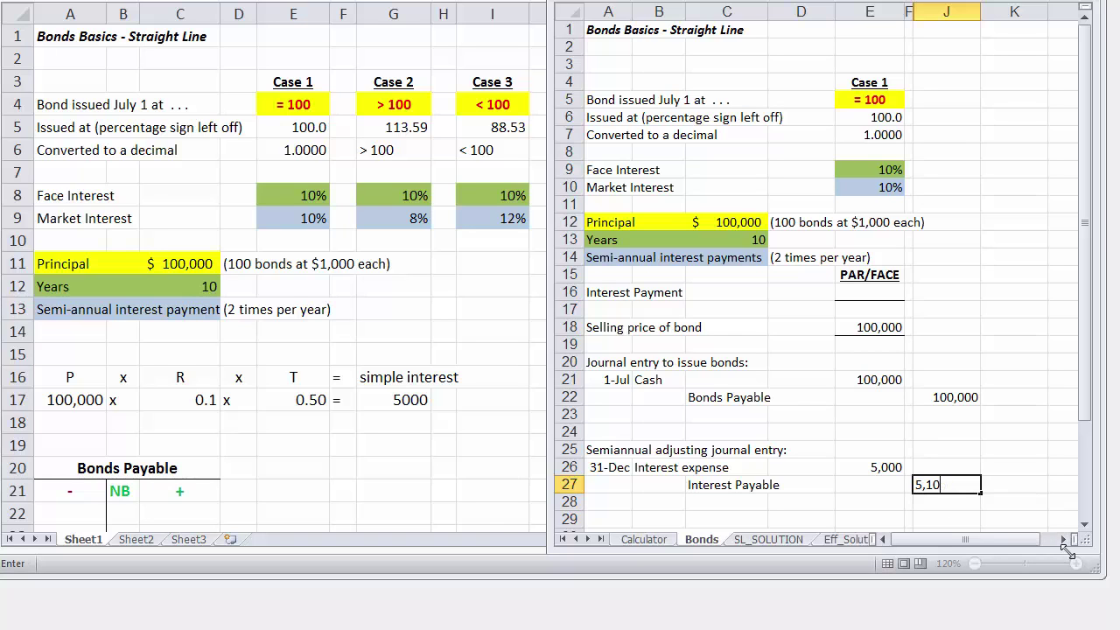
pyautogui.press('BackSpace')
pyautogui.press('BackSpace')
# Start the cash disbursement journal entry with date Jan 1 in A31 and Interest Payable in B31
pyautogui.scroll(-2, 983, 522)
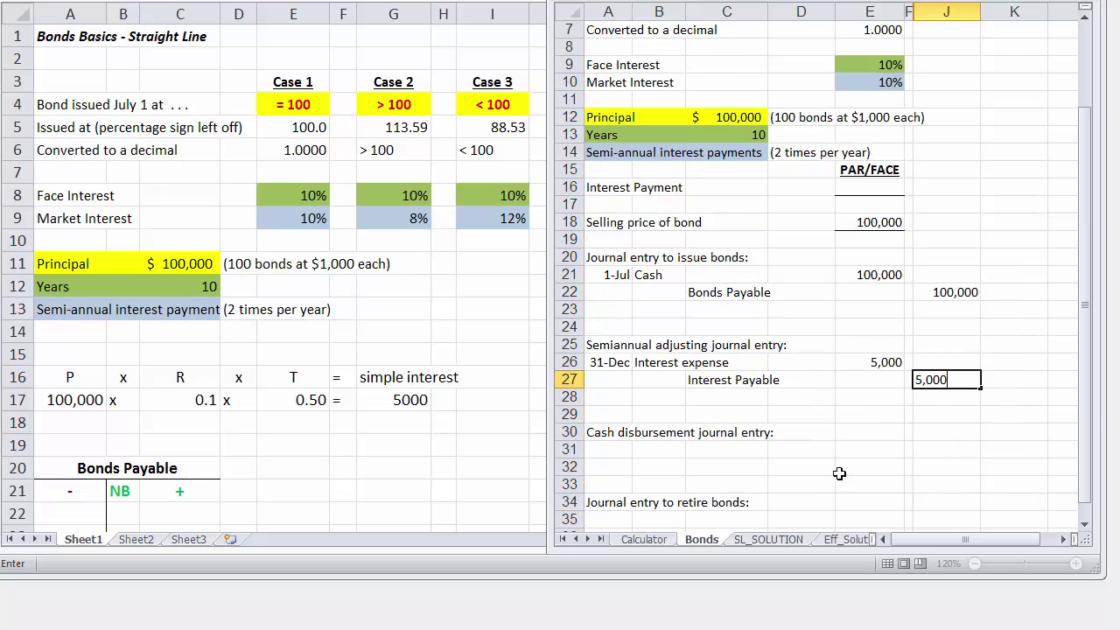
pyautogui.click(604, 447)
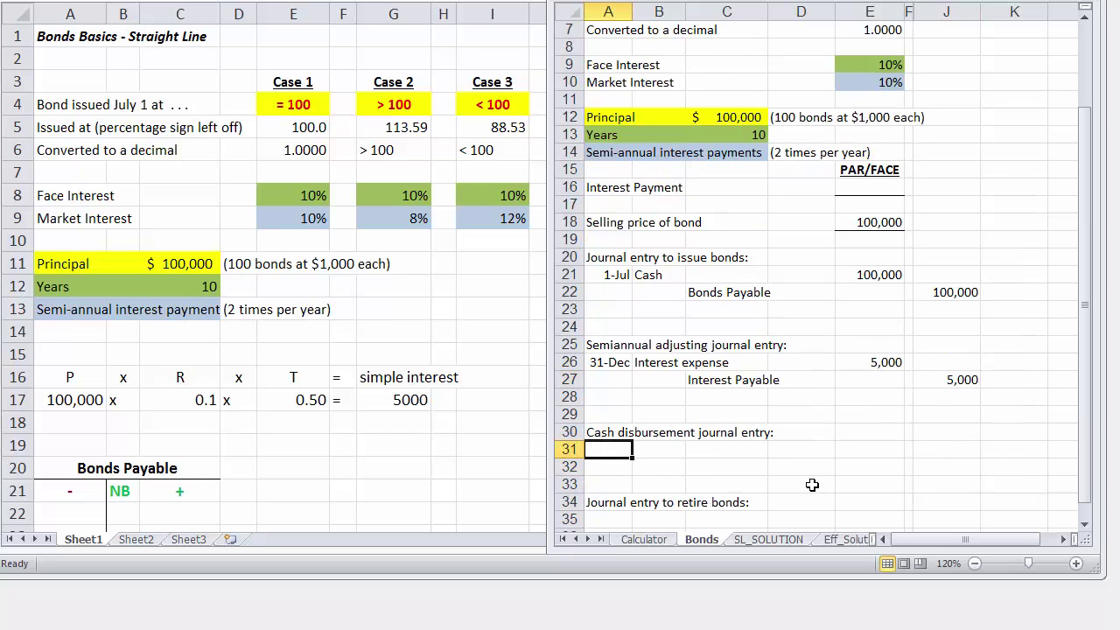
pyautogui.write('Ja')
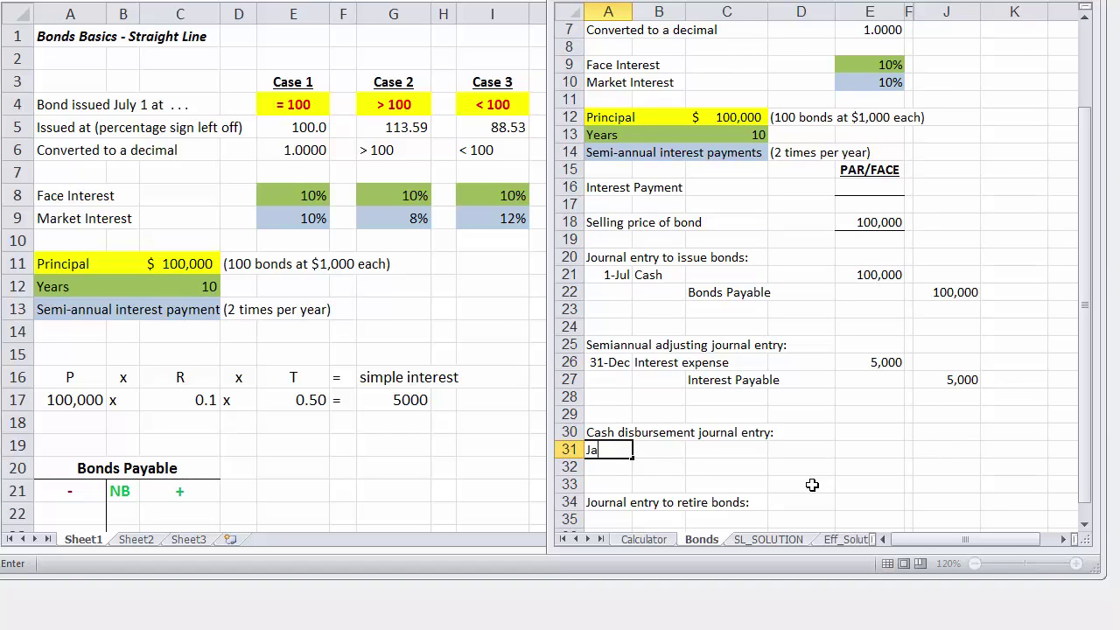
pyautogui.write('n 1')
pyautogui.press('Return')
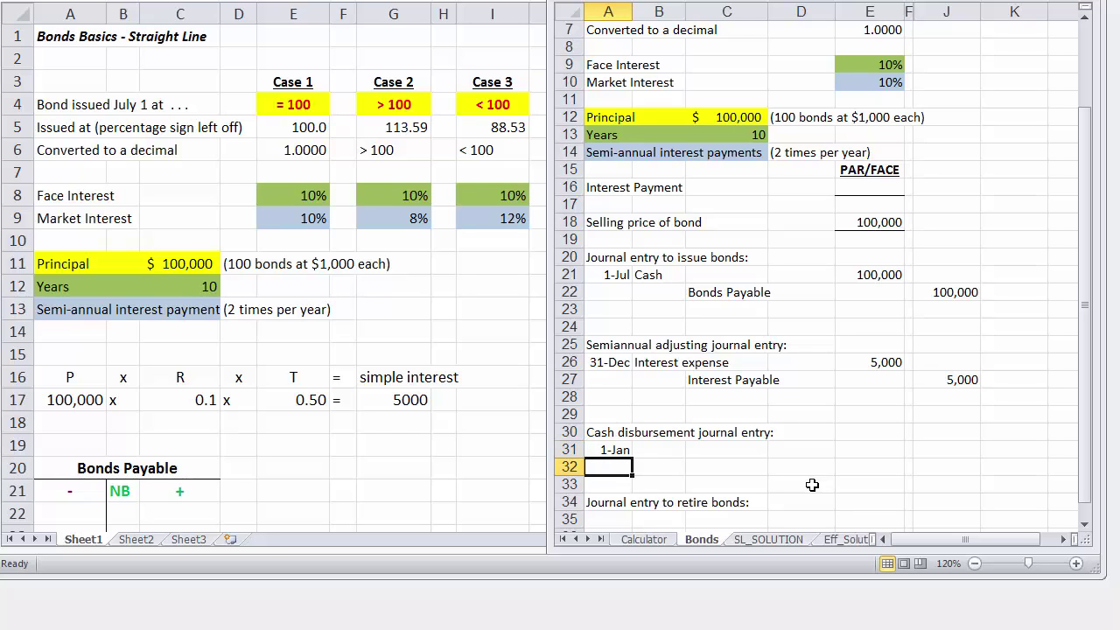
pyautogui.press('Right')
pyautogui.press('Up')
pyautogui.write('In')
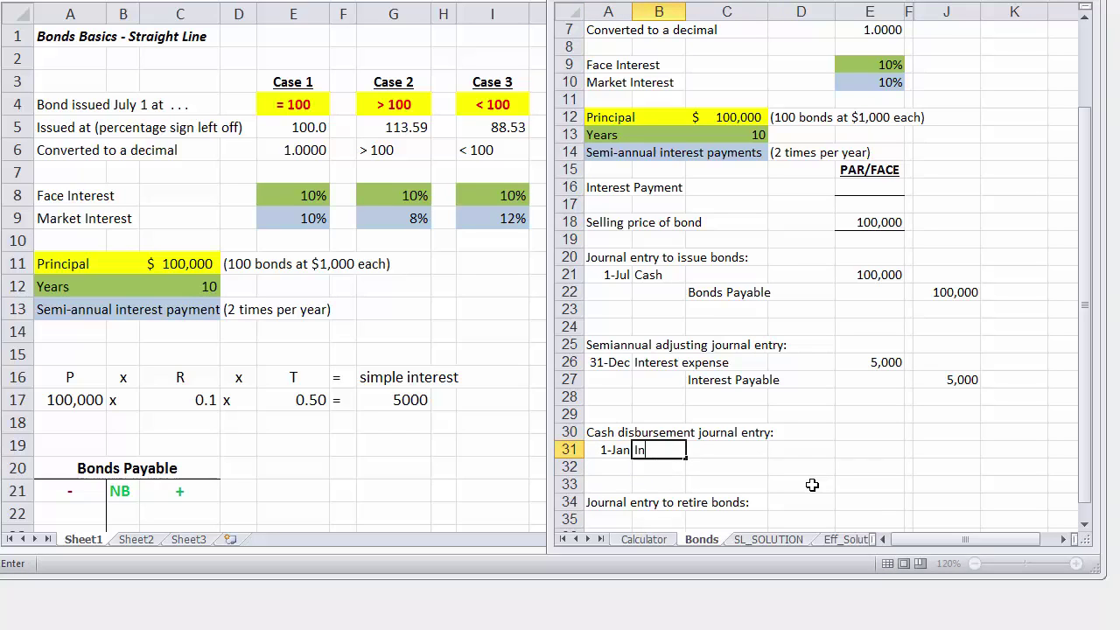
pyautogui.write('dtterest Paayble')
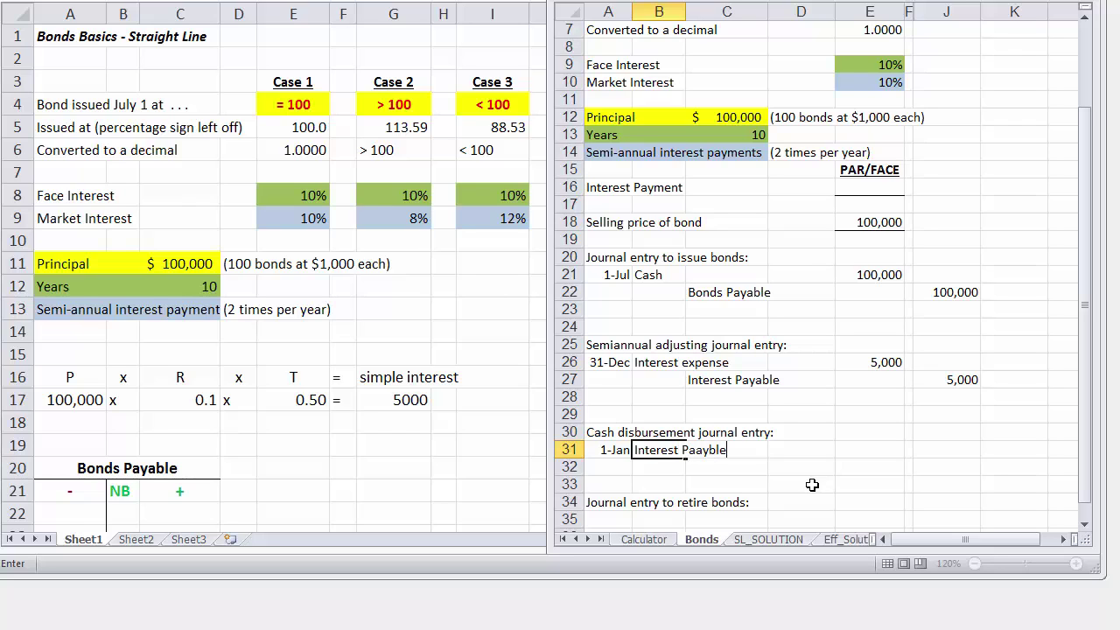
pyautogui.press('BackSpace')
pyautogui.press('BackSpace')
pyautogui.press('BackSpace')
pyautogui.press('BackSpace')
pyautogui.press('BackSpace')
pyautogui.write('yable')
# Enter the cash disbursement amounts: a 5,000 debit in E31 and a 5,000 credit in J32
pyautogui.press('Tab')
pyautogui.press('Tab')
pyautogui.press('Tab')
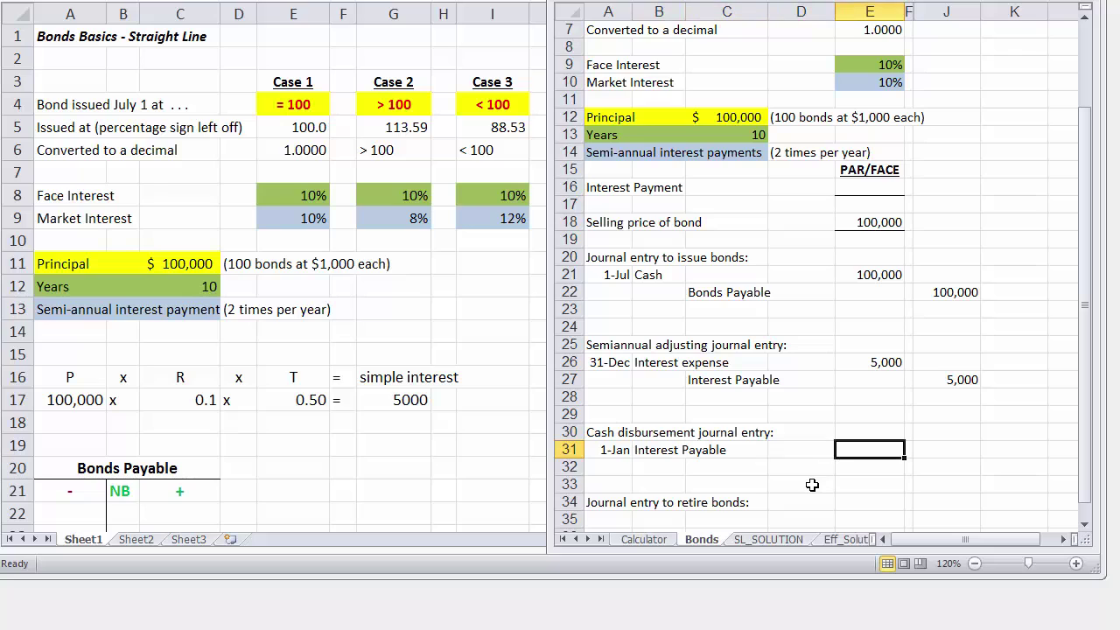
pyautogui.write('5,000')
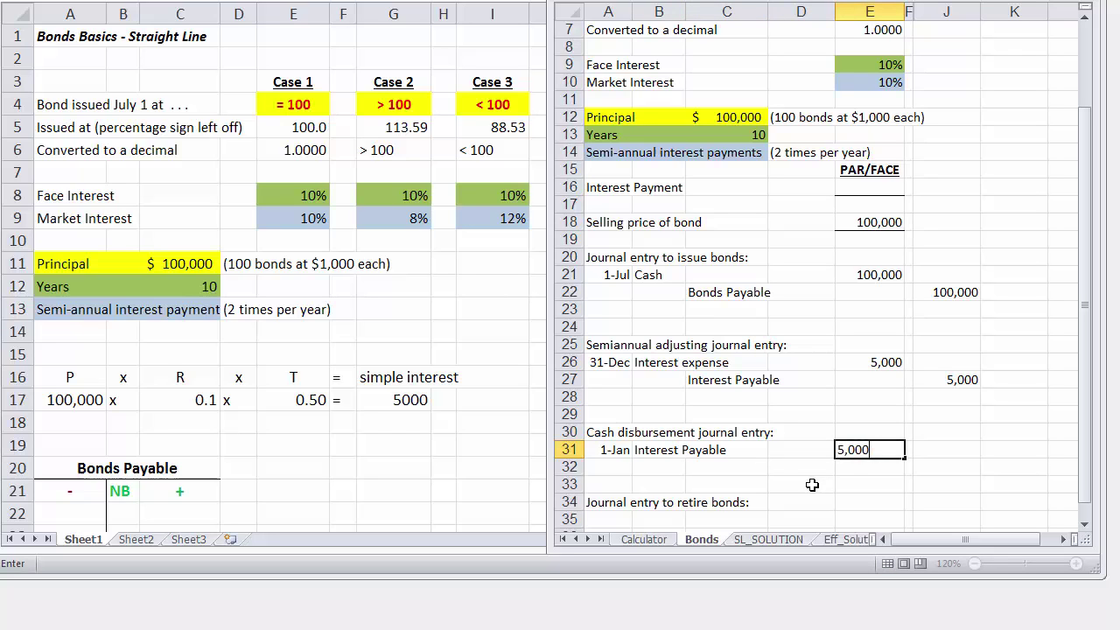
pyautogui.press('Down')
pyautogui.press('Tab')
pyautogui.press('Tab')
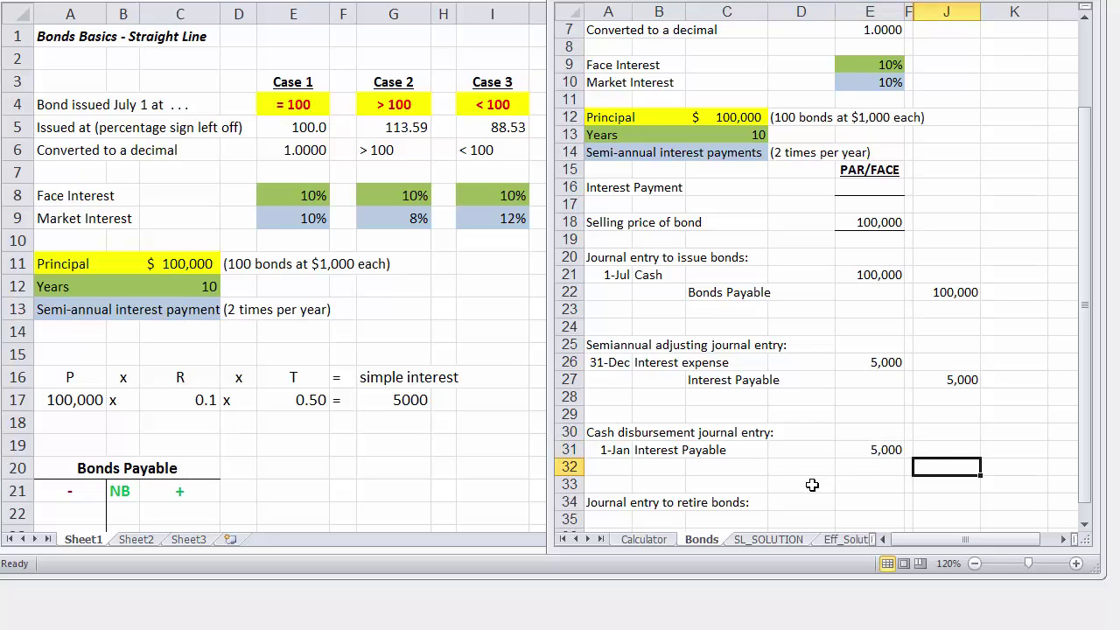
pyautogui.write('5,000')
# Enter Cash in C32 as the credited account of the cash disbursement entry
pyautogui.press('Left')
pyautogui.press('Left')
pyautogui.press('Left')
pyautogui.press('Left')
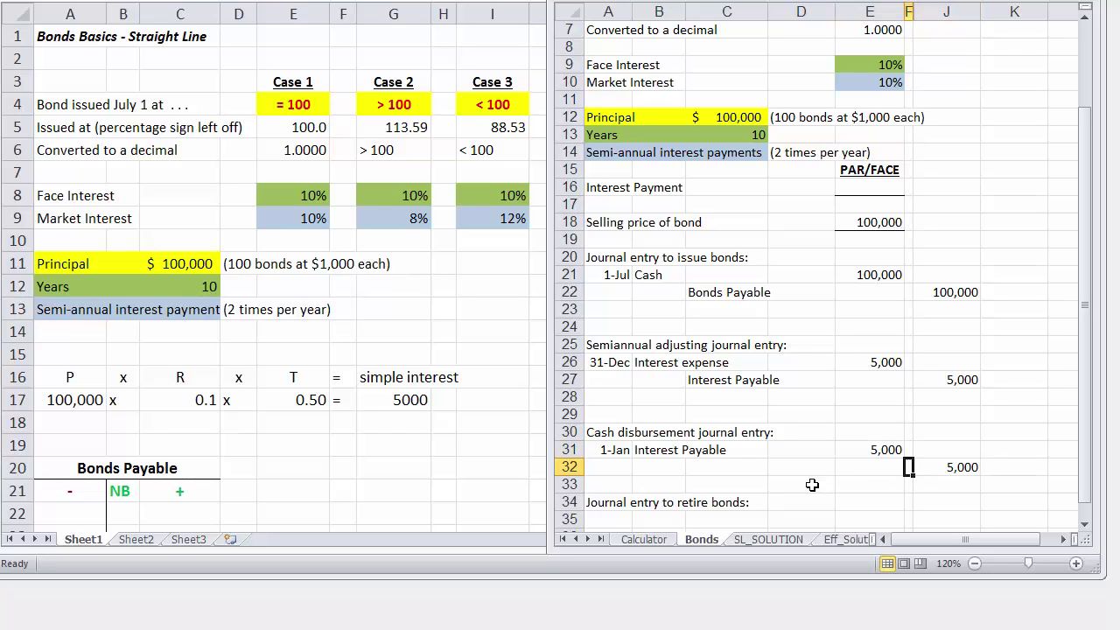
pyautogui.write('Cash')
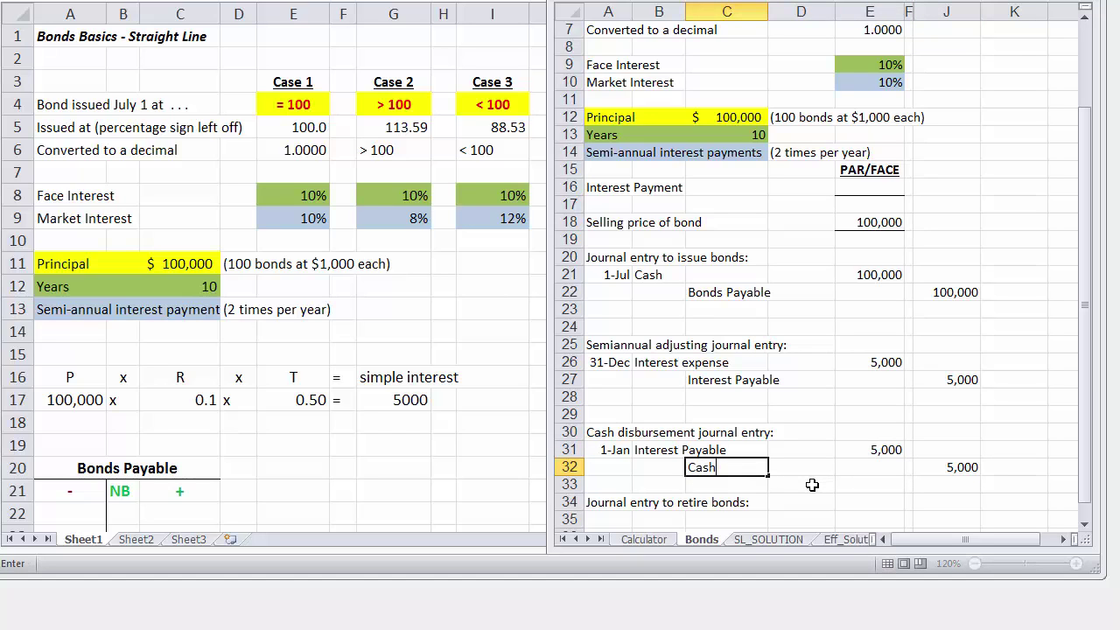
pyautogui.press('Return')
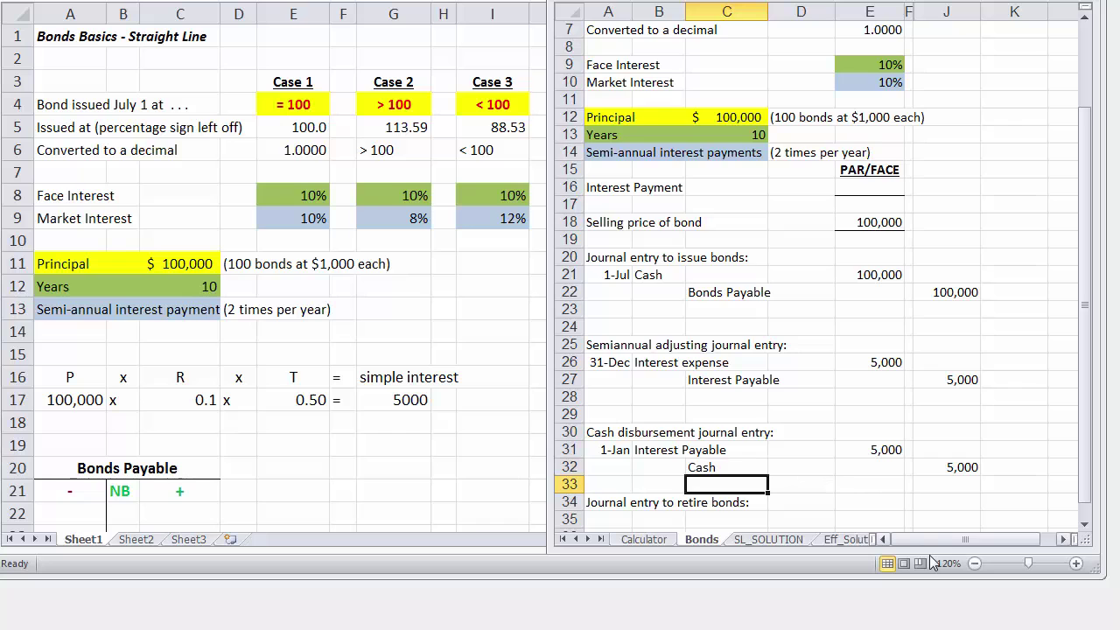
# Start the bond retirement journal entry with date 7/1 in A35 and Bonds Payable in B35
pyautogui.scroll(-1, 840, 485)
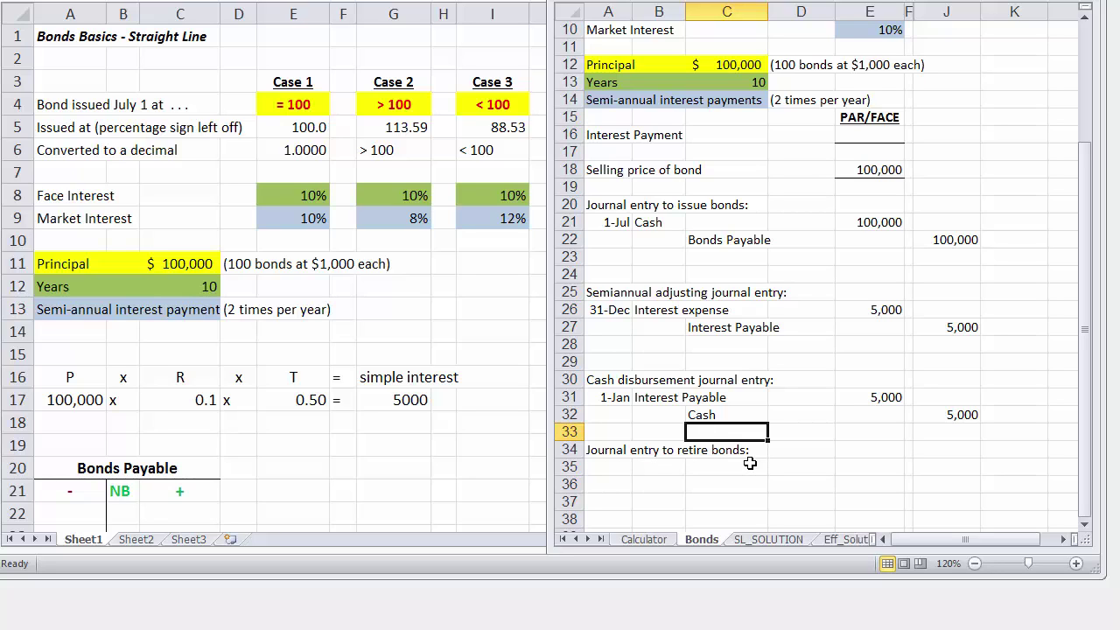
pyautogui.click(593, 470)
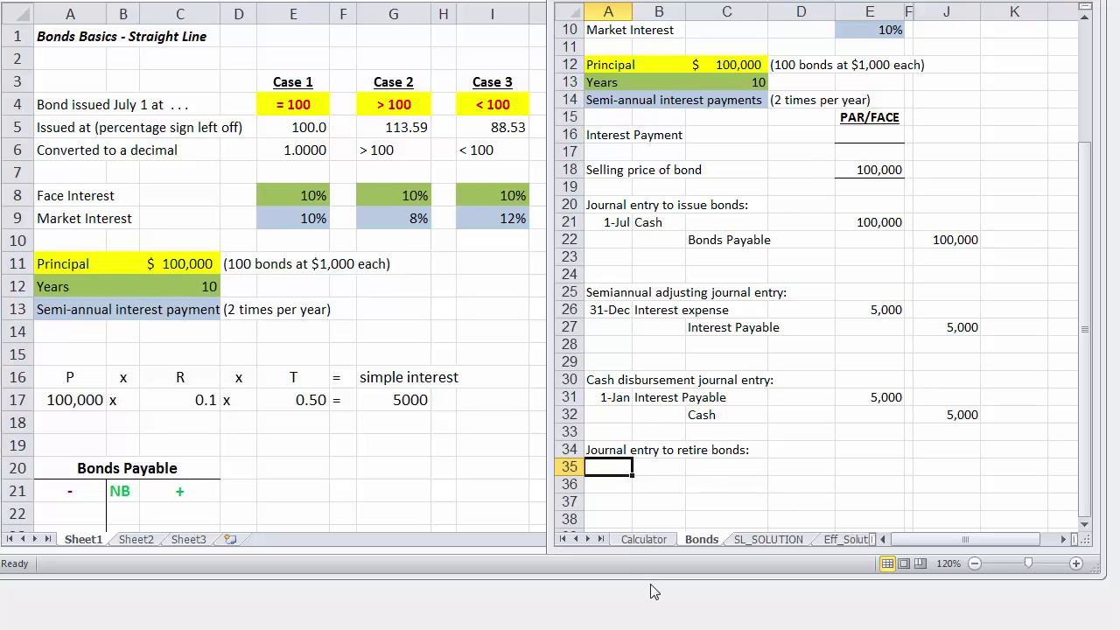
pyautogui.write('7/1')
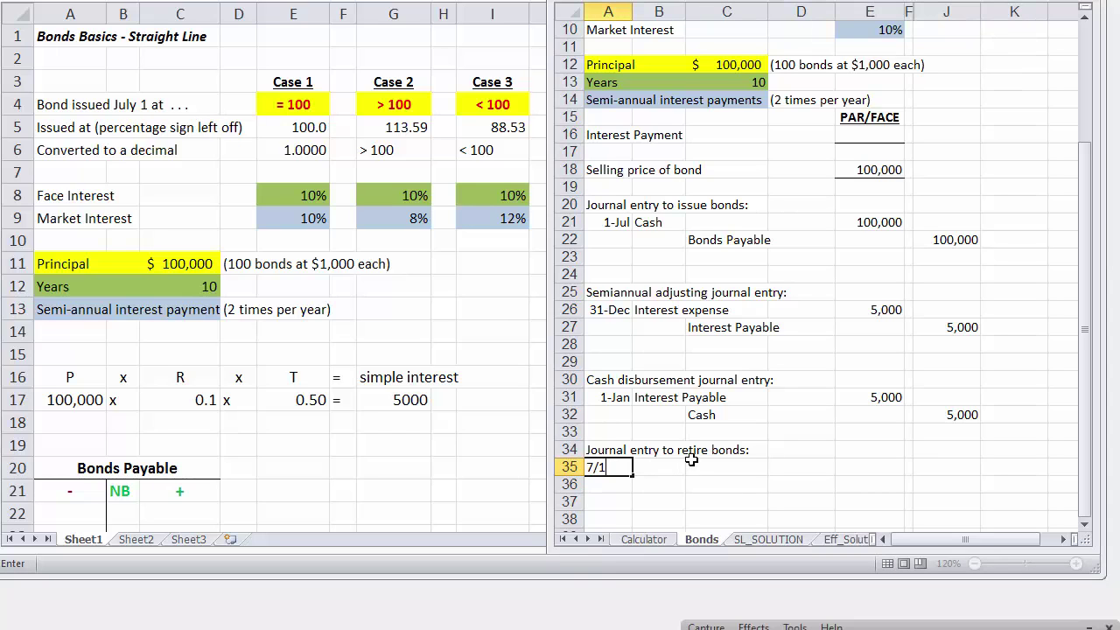
pyautogui.click(665, 465)
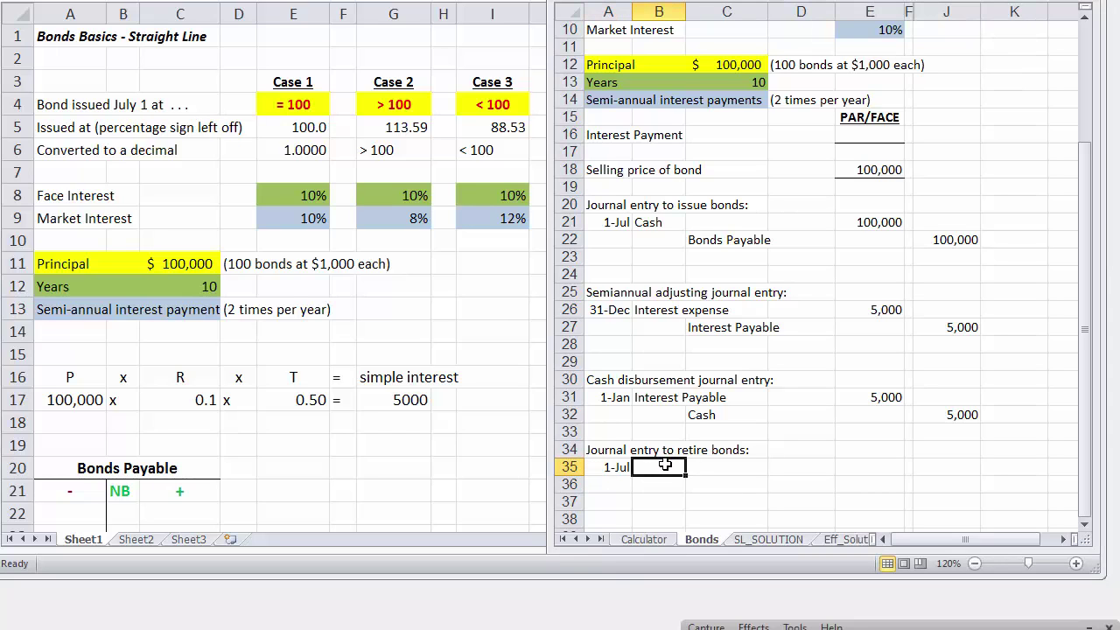
pyautogui.write('Bonds')
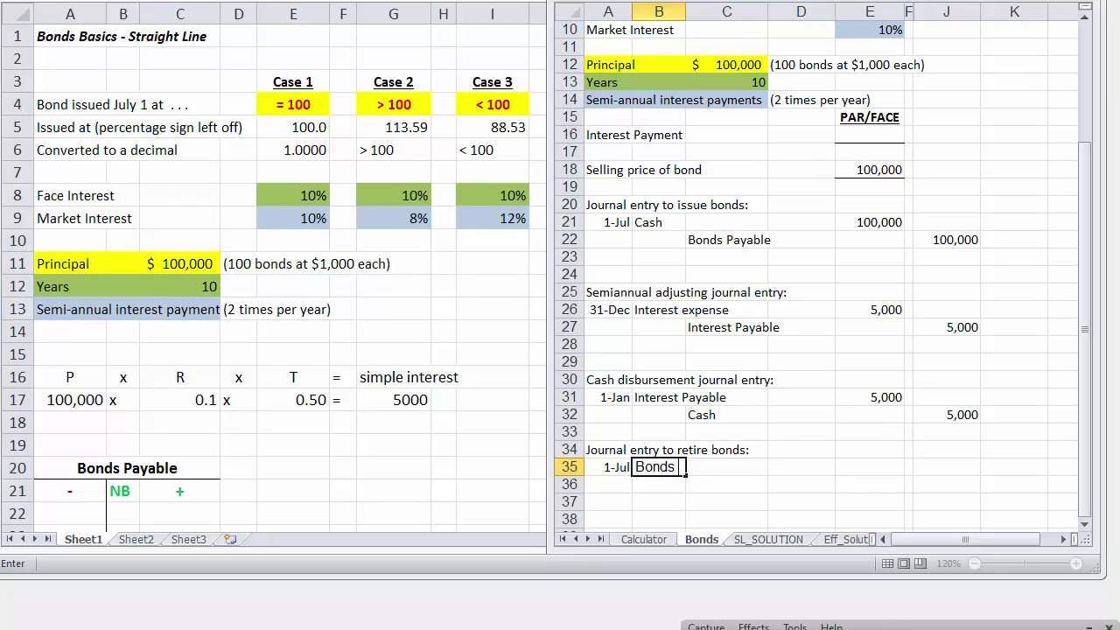
pyautogui.write(' Payable')
pyautogui.press('Return')
# Enter the retirement entry amounts: a 100,000 debit in E35 and a 100,000 credit in J36
pyautogui.press('Right')
pyautogui.press('Right')
pyautogui.press('Right')
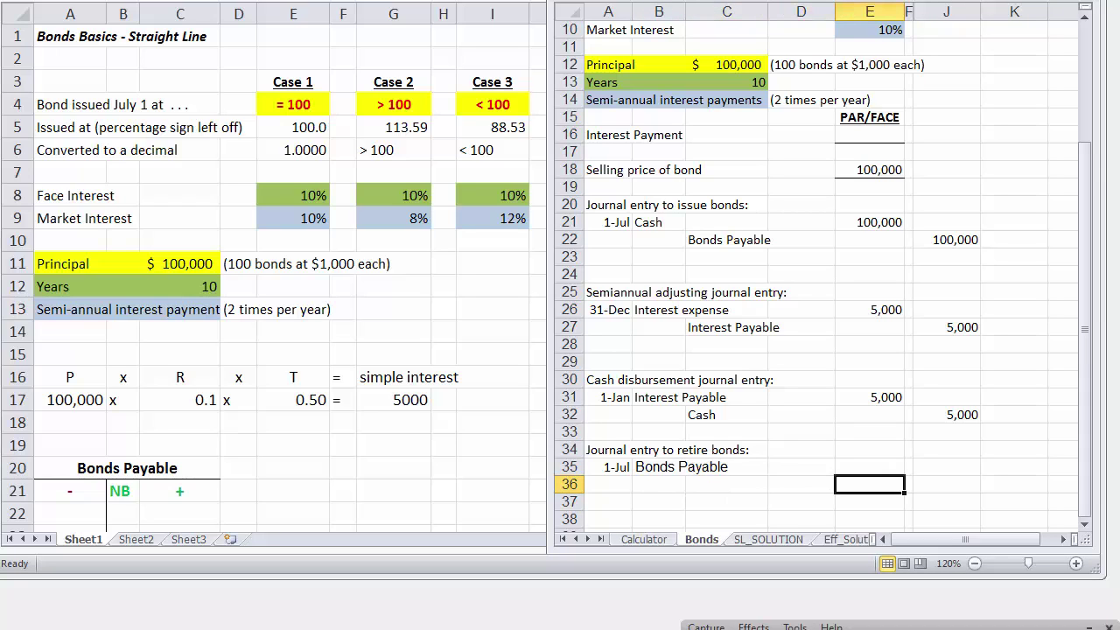
pyautogui.press('Up')
pyautogui.write('10')
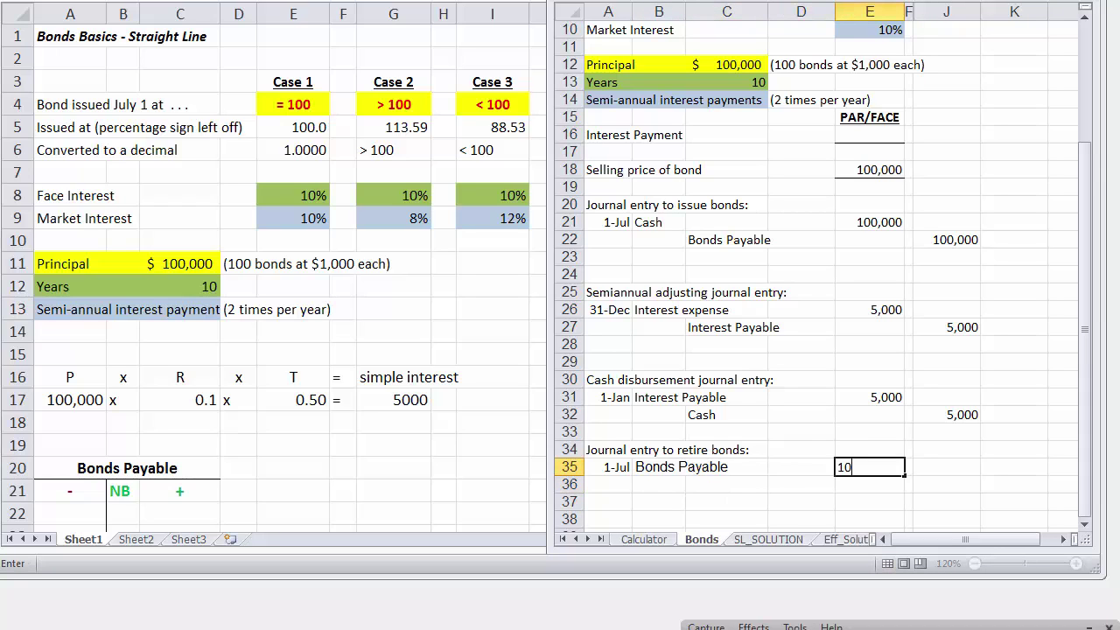
pyautogui.write('0,000')
pyautogui.press('Return')
pyautogui.press('Right')
pyautogui.press('Right')
pyautogui.write('100')
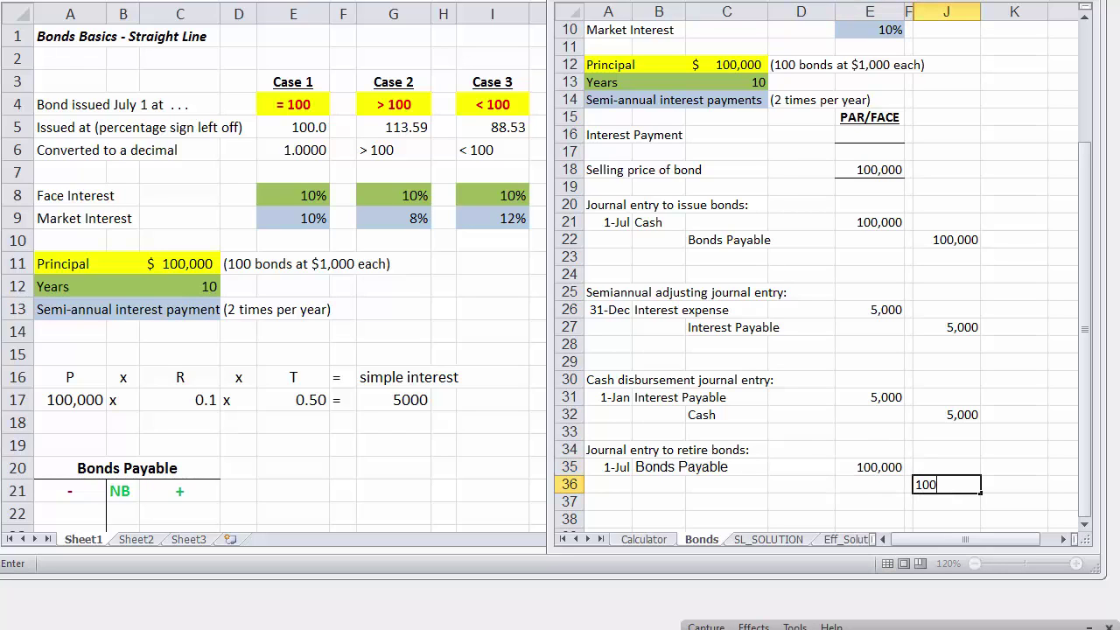
pyautogui.write(',000')
# Enter Cash in C36 as the credited account of the bond retirement entry
pyautogui.press('Left')
pyautogui.press('Left')
pyautogui.press('Left')
pyautogui.press('Left')
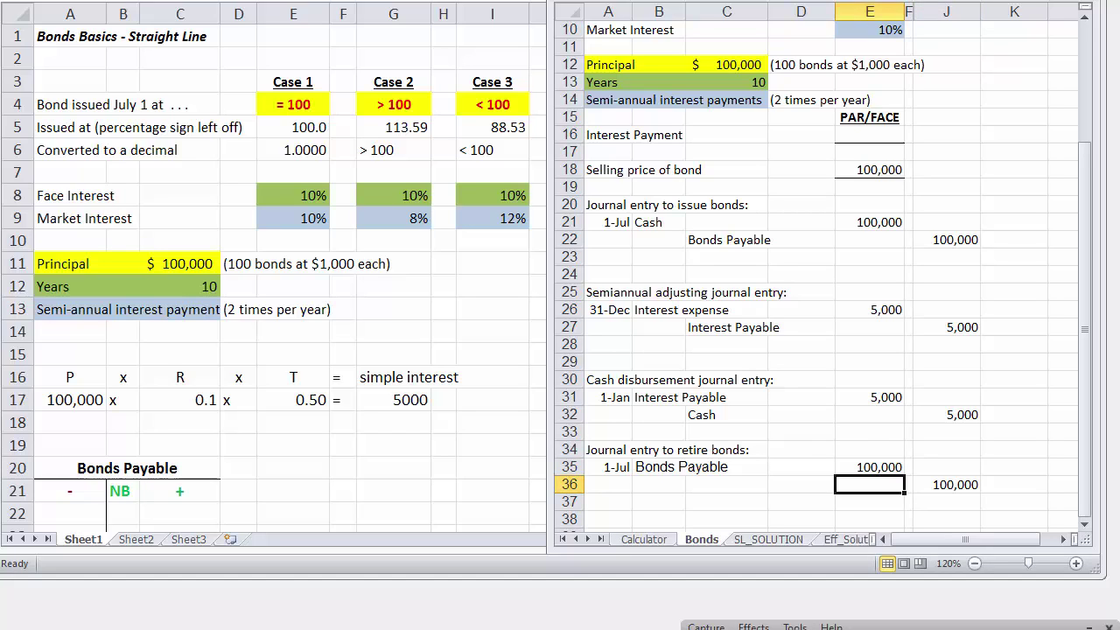
pyautogui.write('Ca')
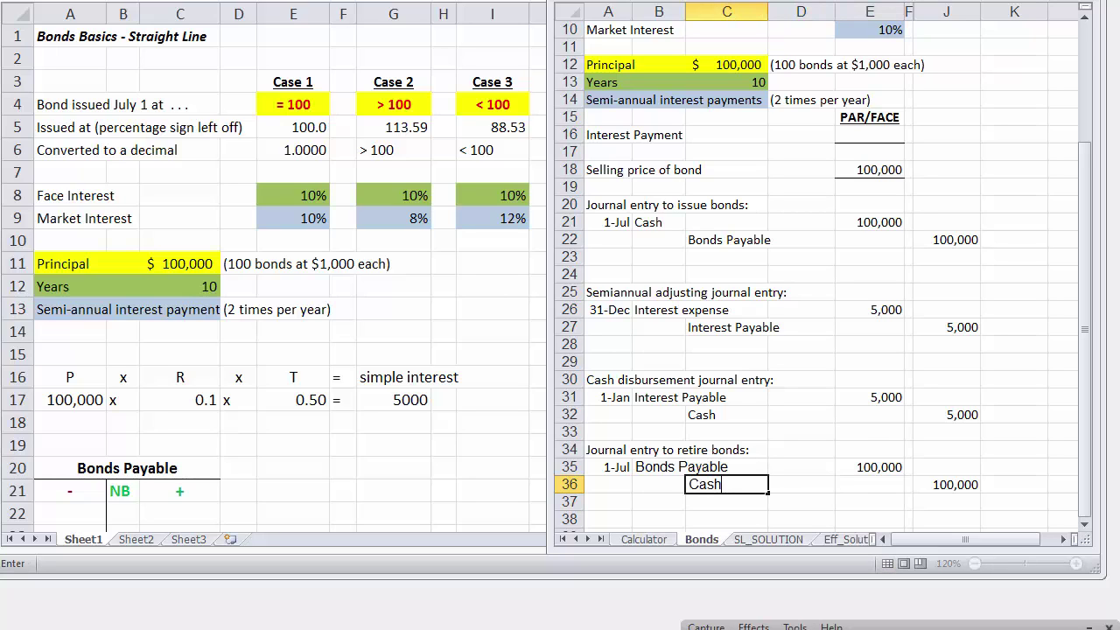
pyautogui.write('sh')
pyautogui.press('Return')
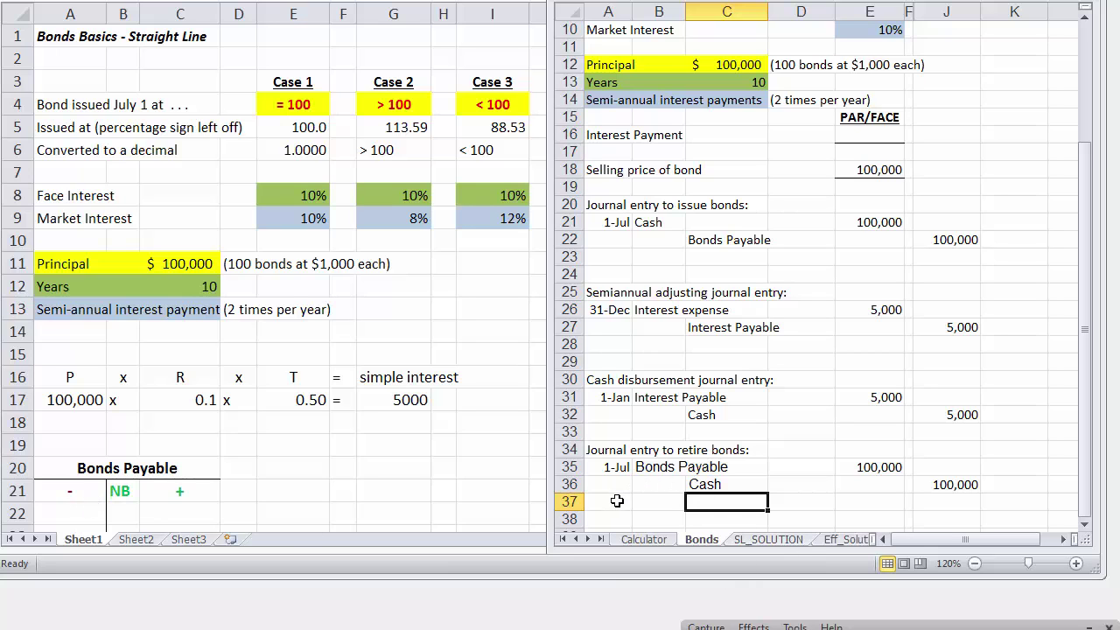
pyautogui.scroll(1, 716, 484)
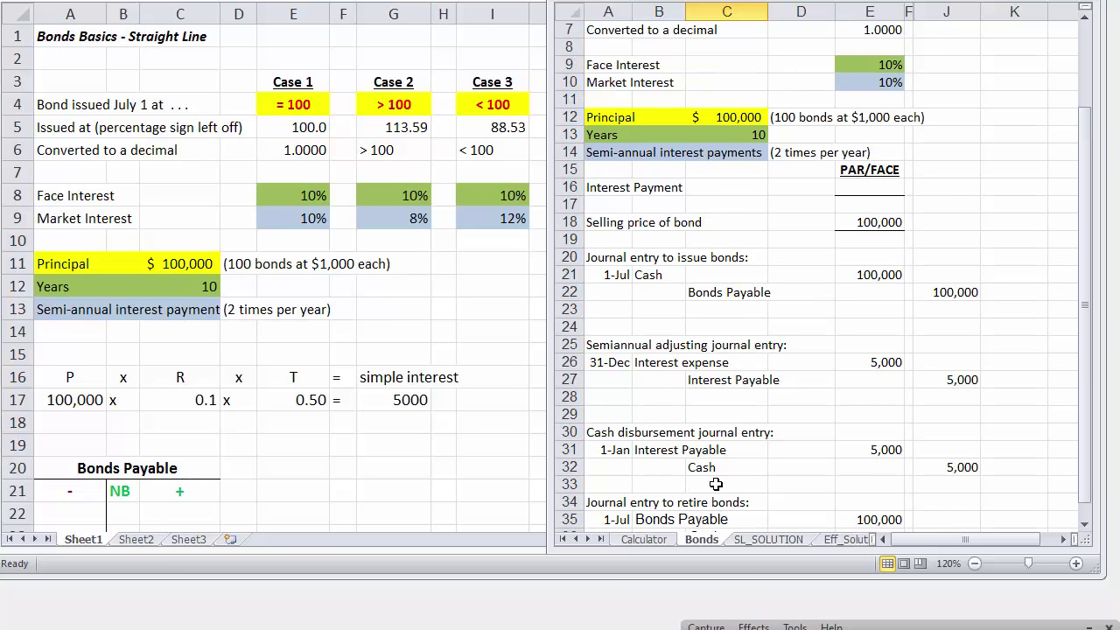
pyautogui.scroll(2, 716, 484)
pyautogui.scroll(-2, 716, 484)
pyautogui.scroll(-1, 716, 484)
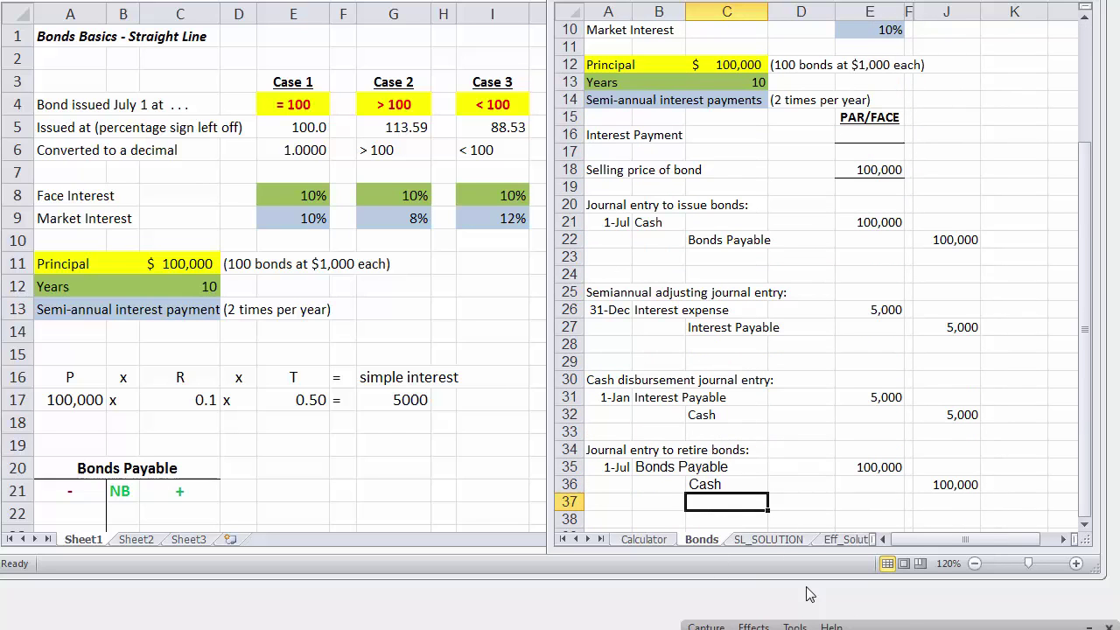